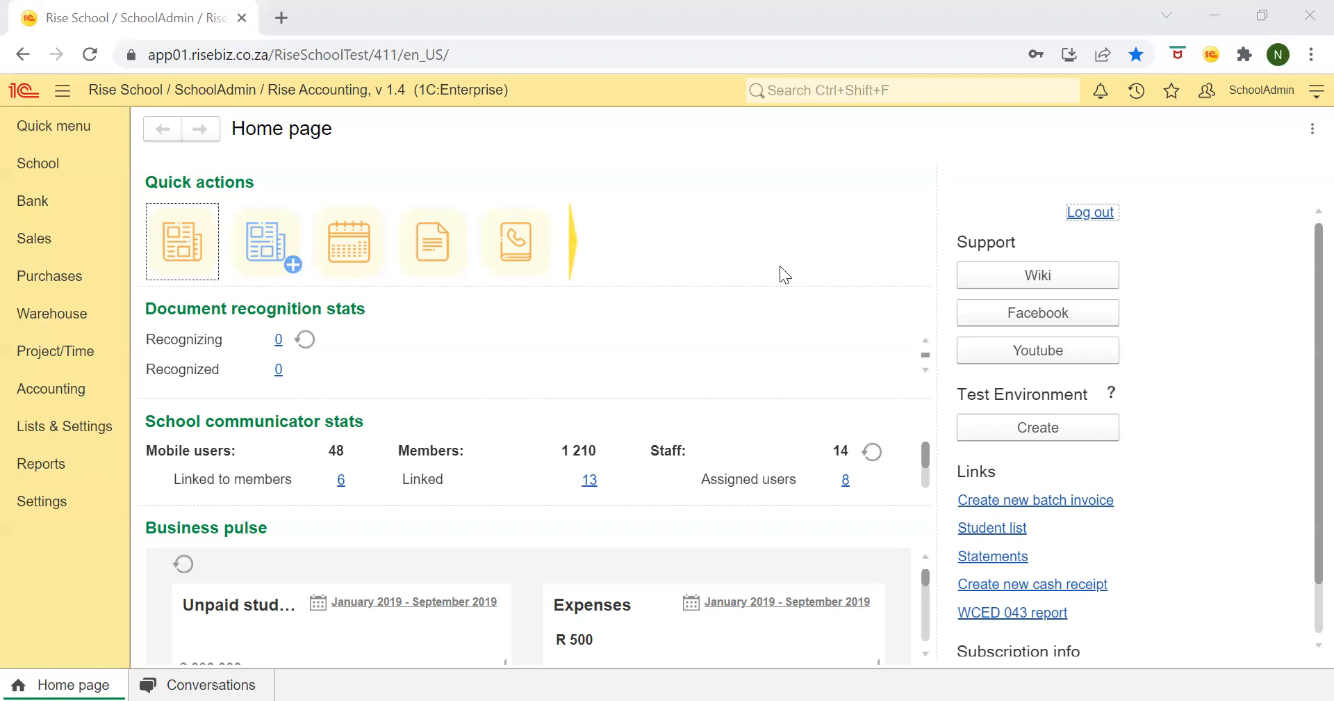
Step: Run the cash basis income statement for the period 01/01/2018 to 31/12/2018
{"action": "left_click", "coordinate": [78, 392]}
{"action": "left_click", "coordinate": [720, 310]}
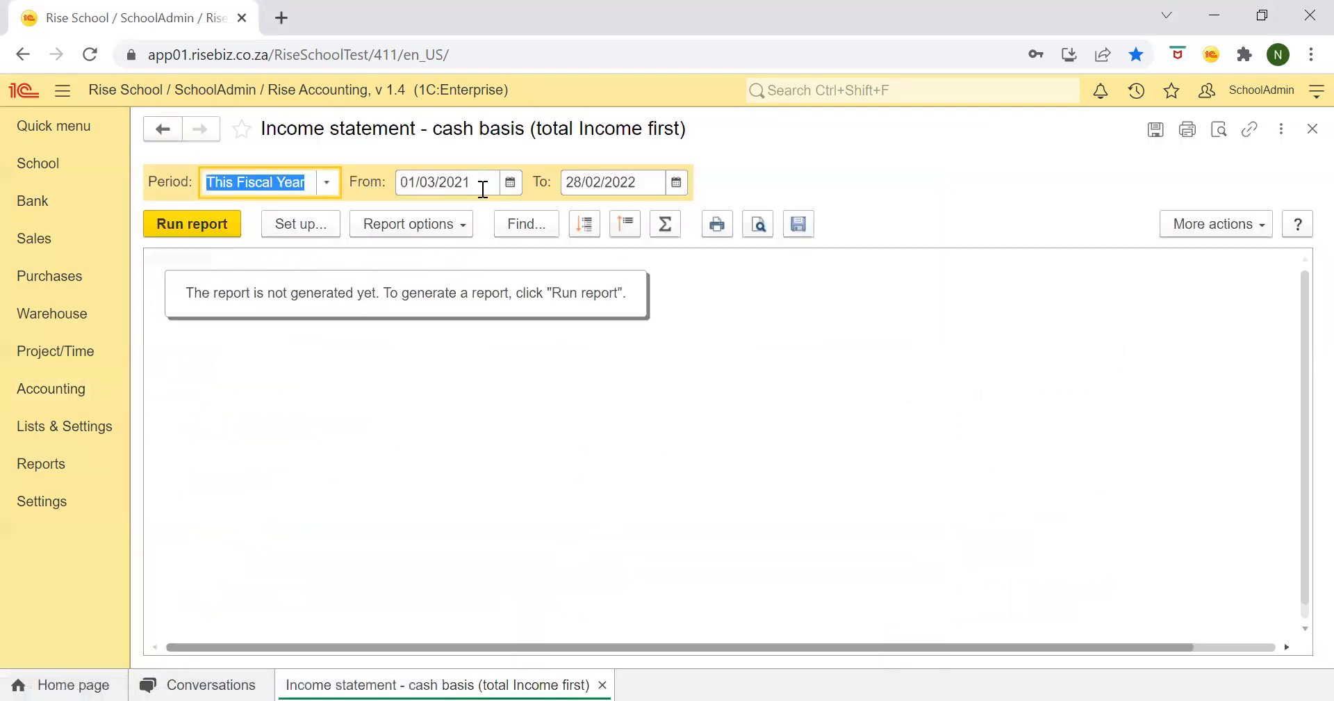
{"action": "left_click", "coordinate": [459, 185]}
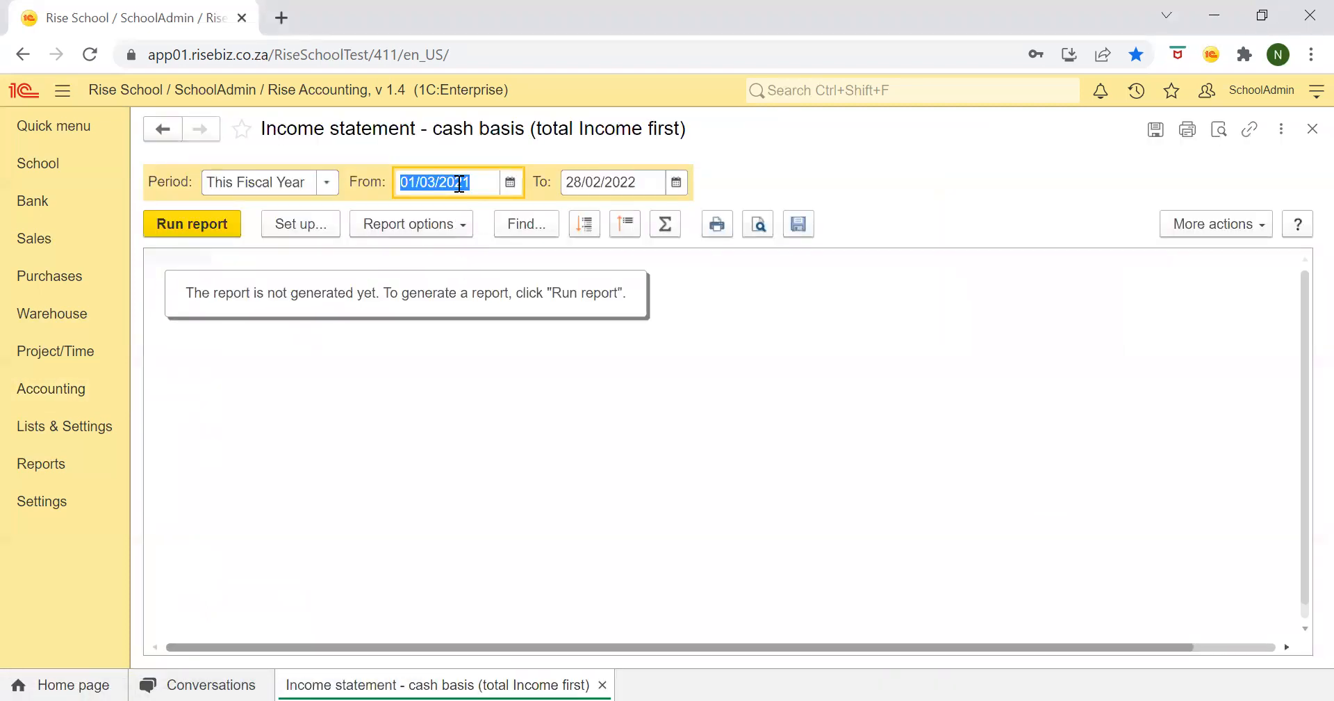
{"action": "type", "text": "01/01/2018"}
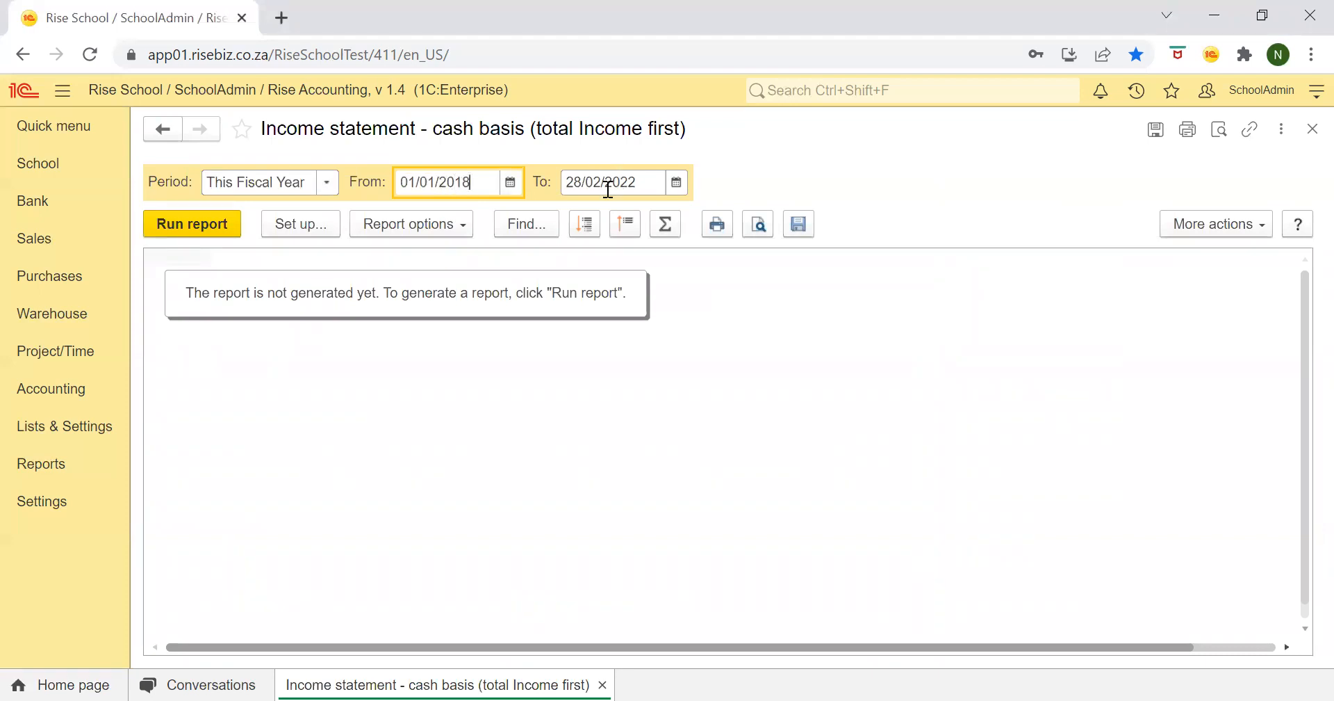
{"action": "left_click", "coordinate": [608, 189]}
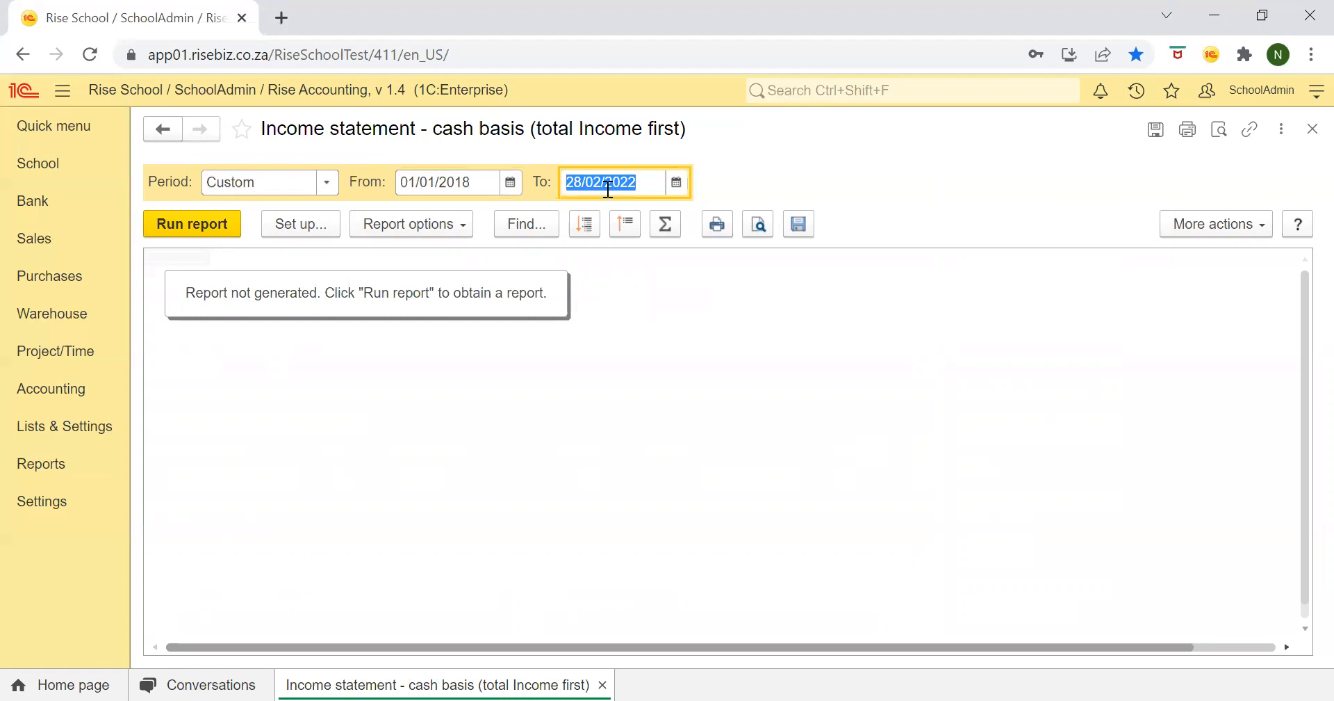
{"action": "type", "text": "31/12/2019"}
{"action": "key", "text": "BackSpace"}
{"action": "type", "text": "8"}
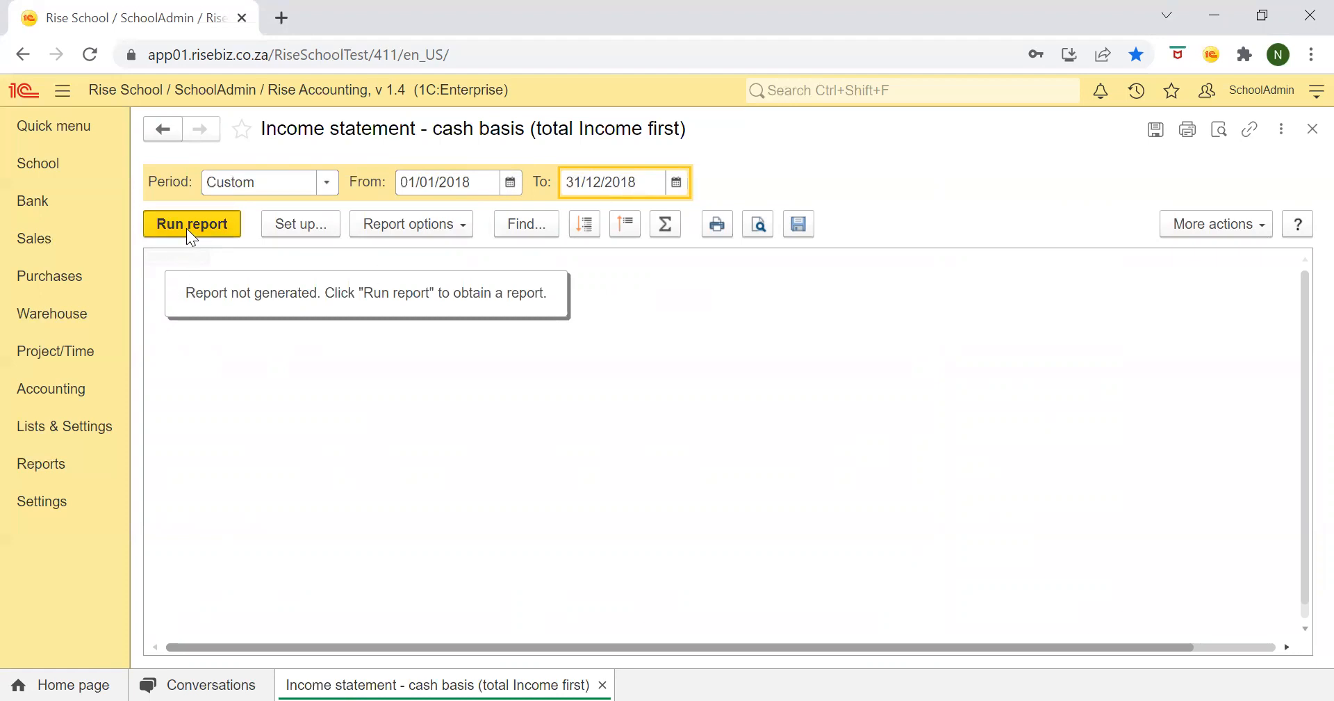
{"action": "key", "text": "Return"}
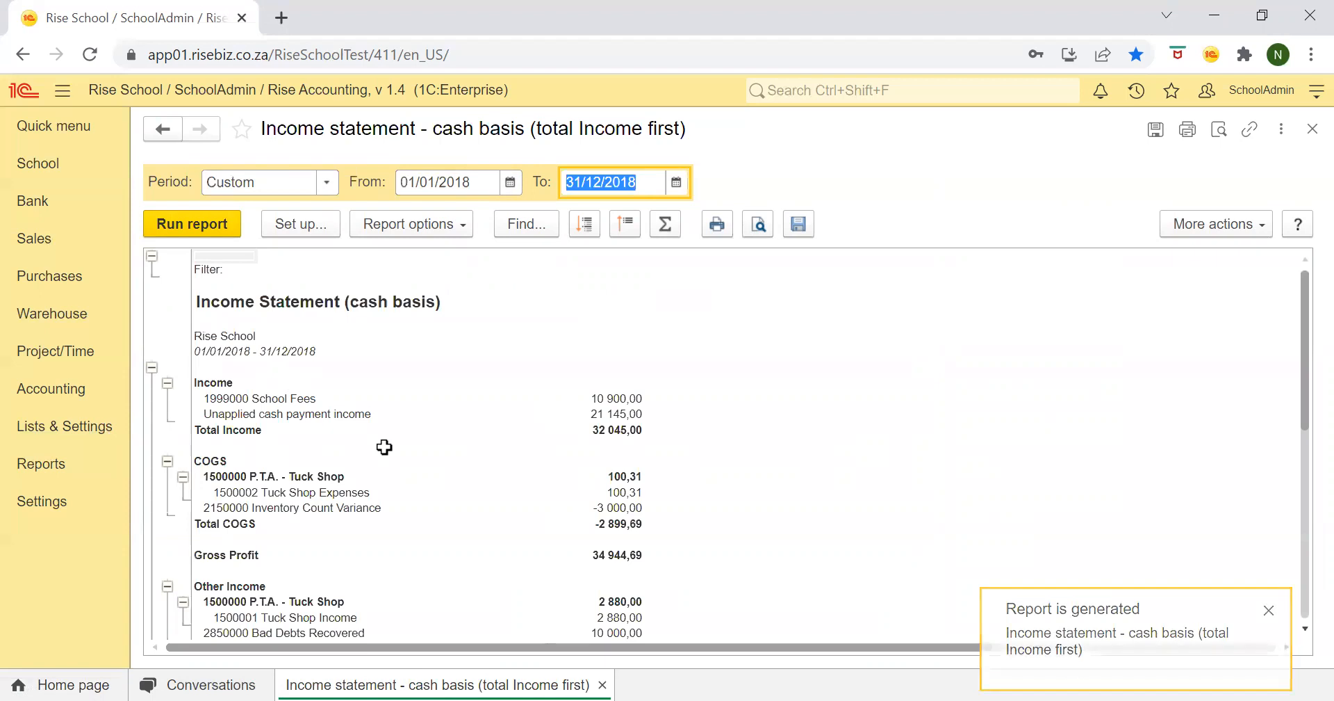
Step: Run the accrual basis income statement for the period 01/01/2018 to 31/12/2018
{"action": "left_click", "coordinate": [75, 402]}
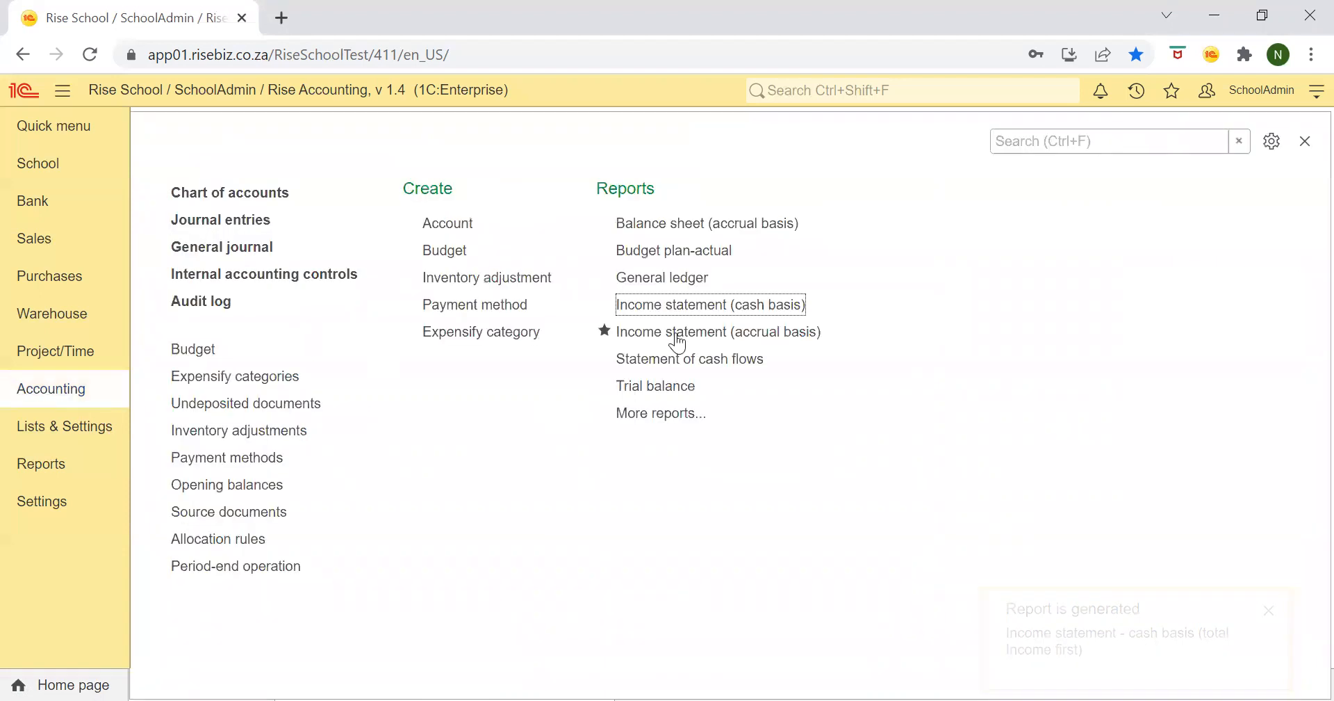
{"action": "left_click", "coordinate": [733, 341]}
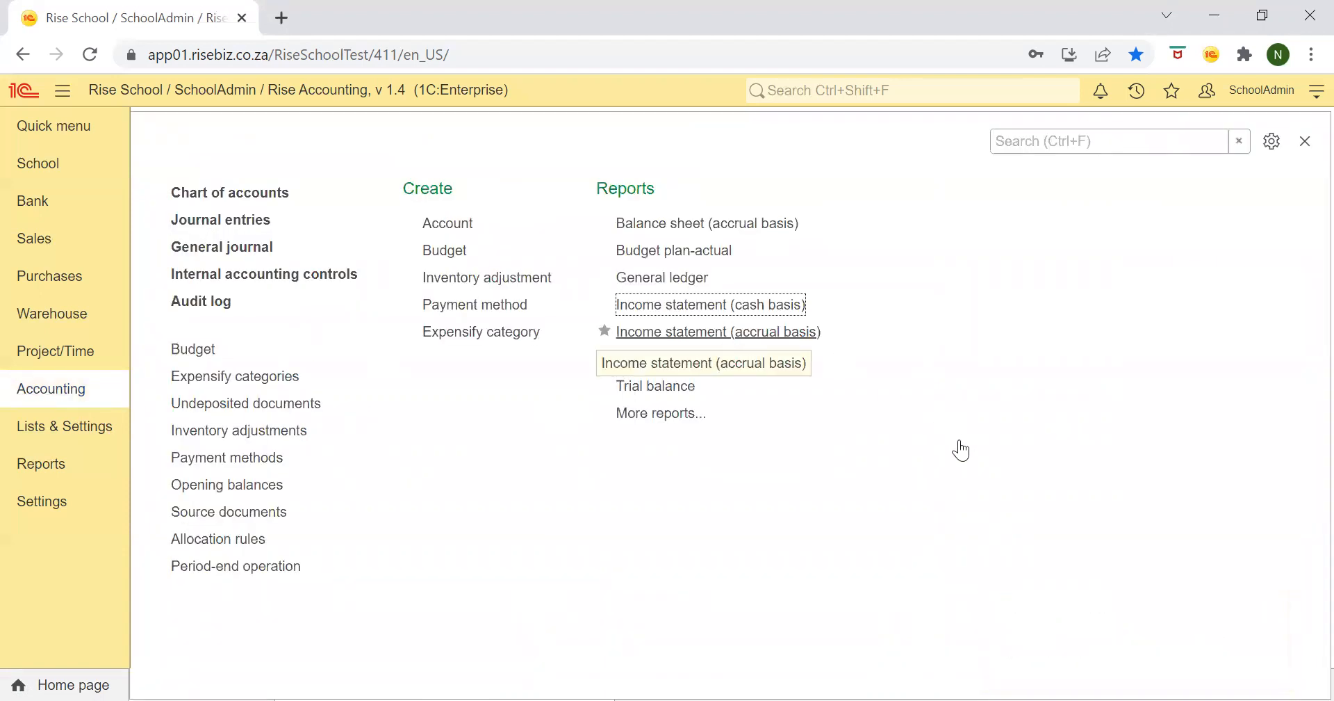
{"action": "left_click", "coordinate": [455, 179]}
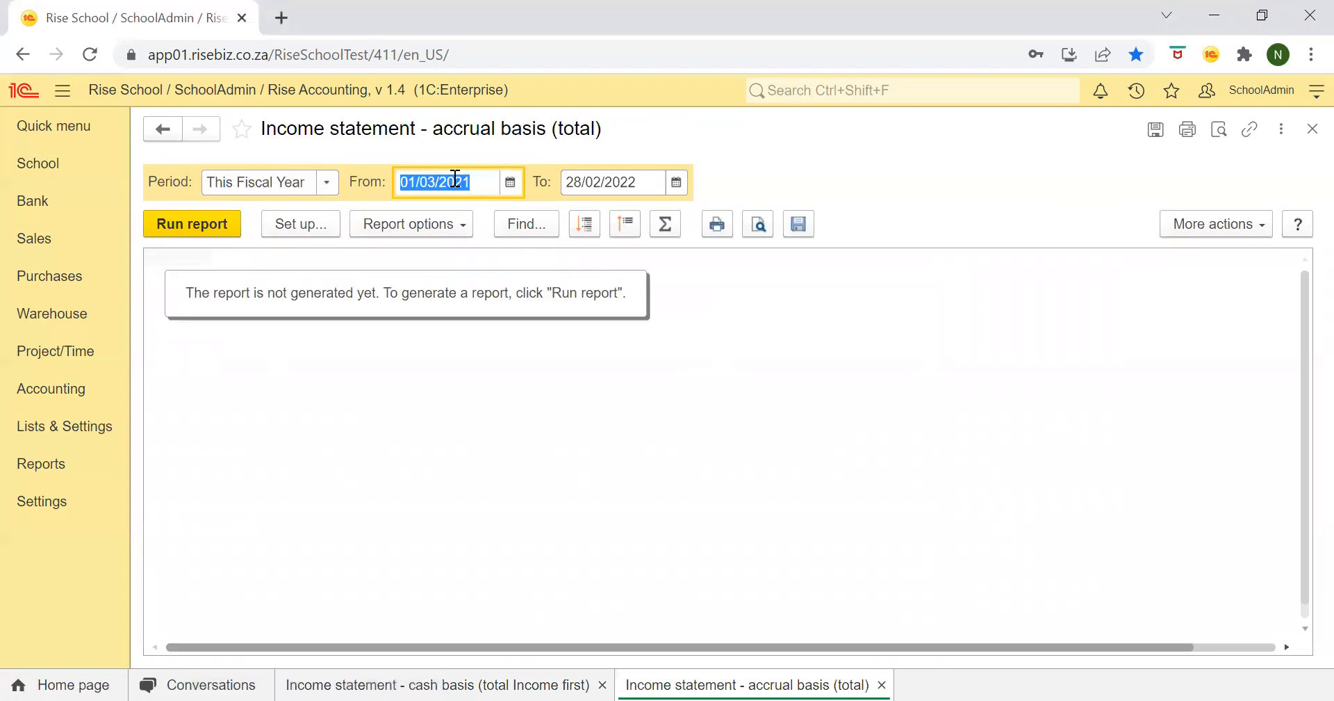
{"action": "type", "text": "01/01/2018"}
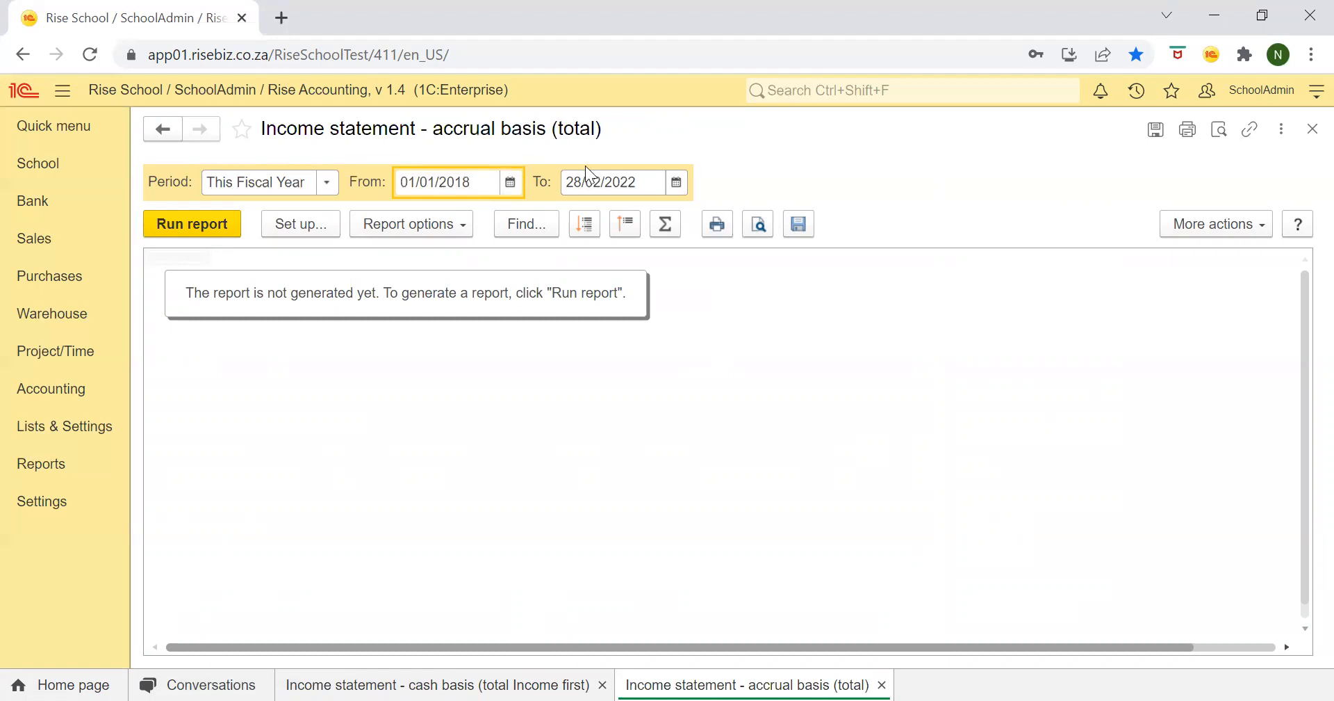
{"action": "left_click", "coordinate": [613, 182]}
{"action": "type", "text": "3"}
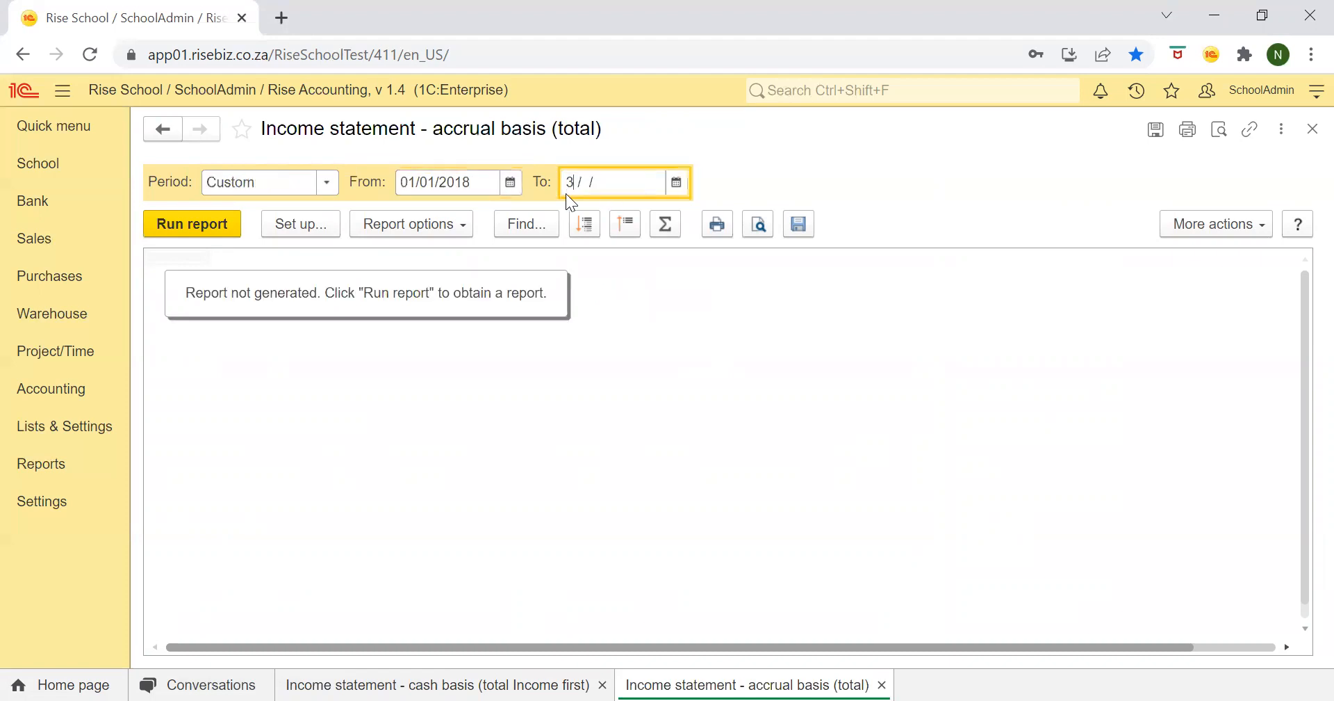
{"action": "type", "text": "1/12/2018"}
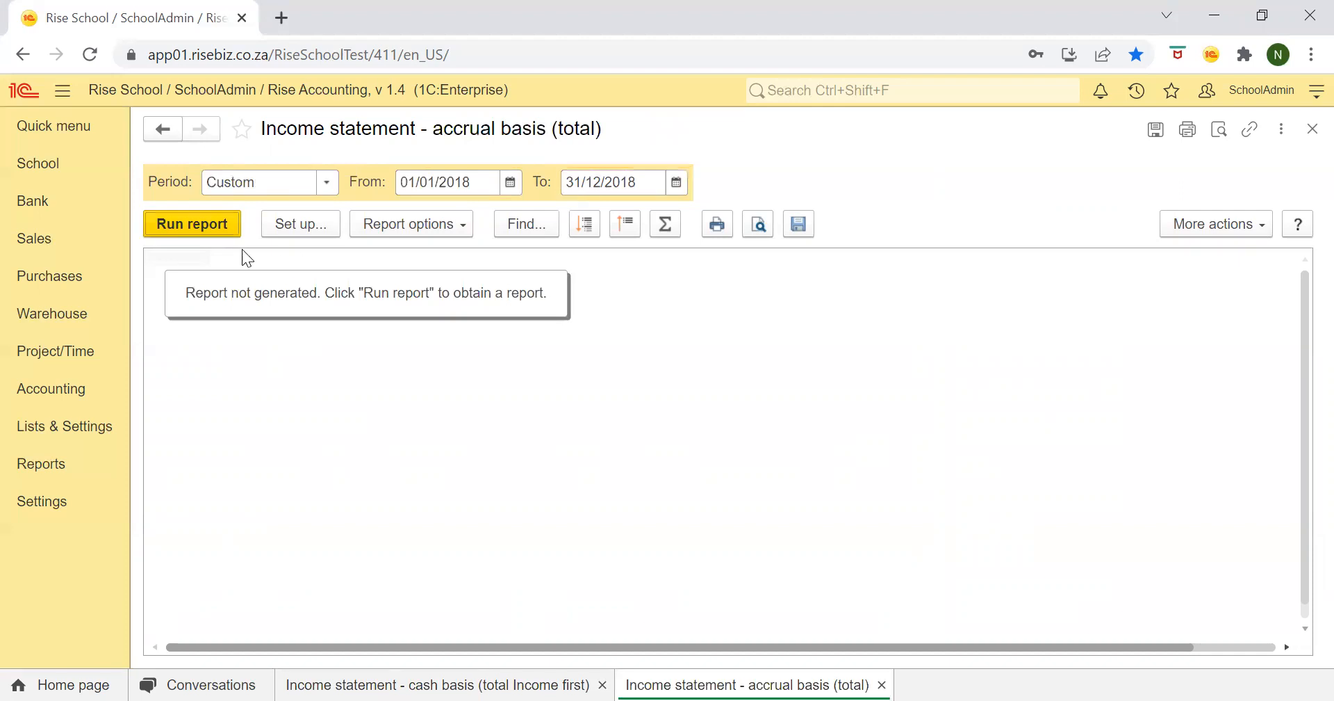
{"action": "left_click", "coordinate": [210, 224]}
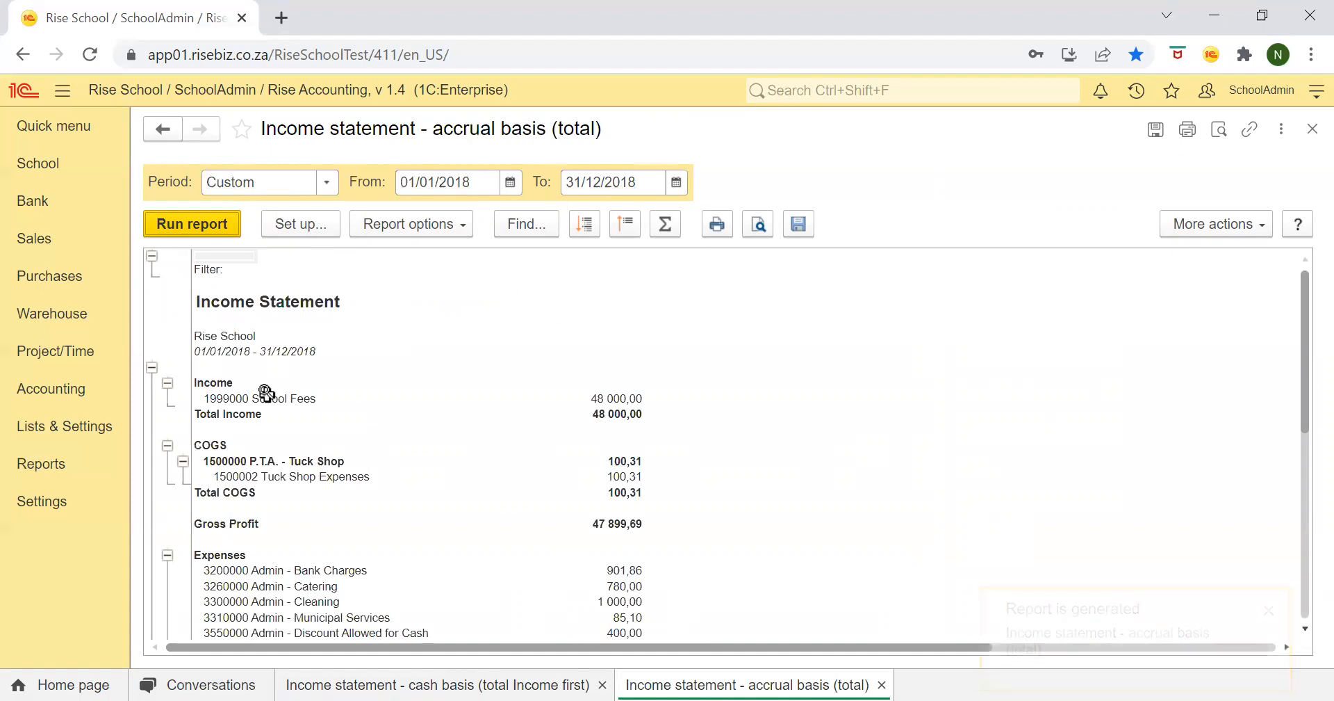
Step: Compare the School Fees income amounts between the accrual basis and cash basis income statements
{"action": "left_click", "coordinate": [620, 398]}
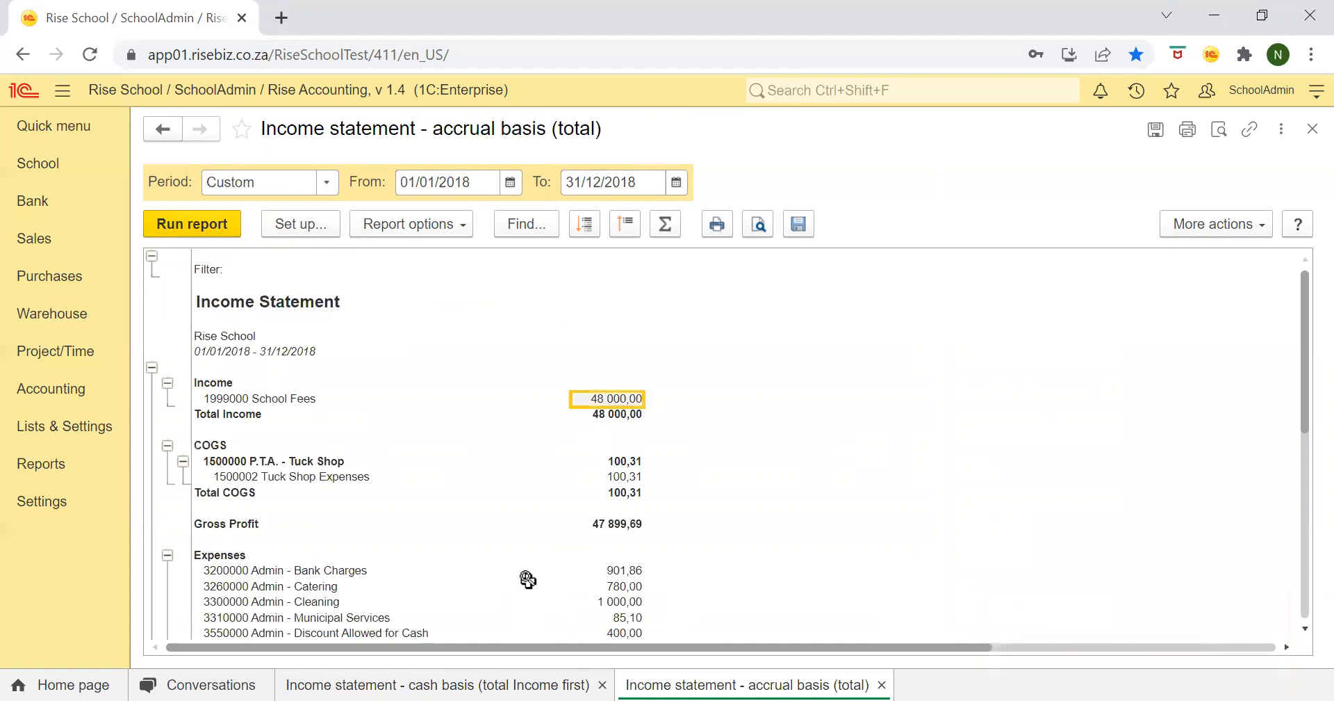
{"action": "left_click", "coordinate": [399, 676]}
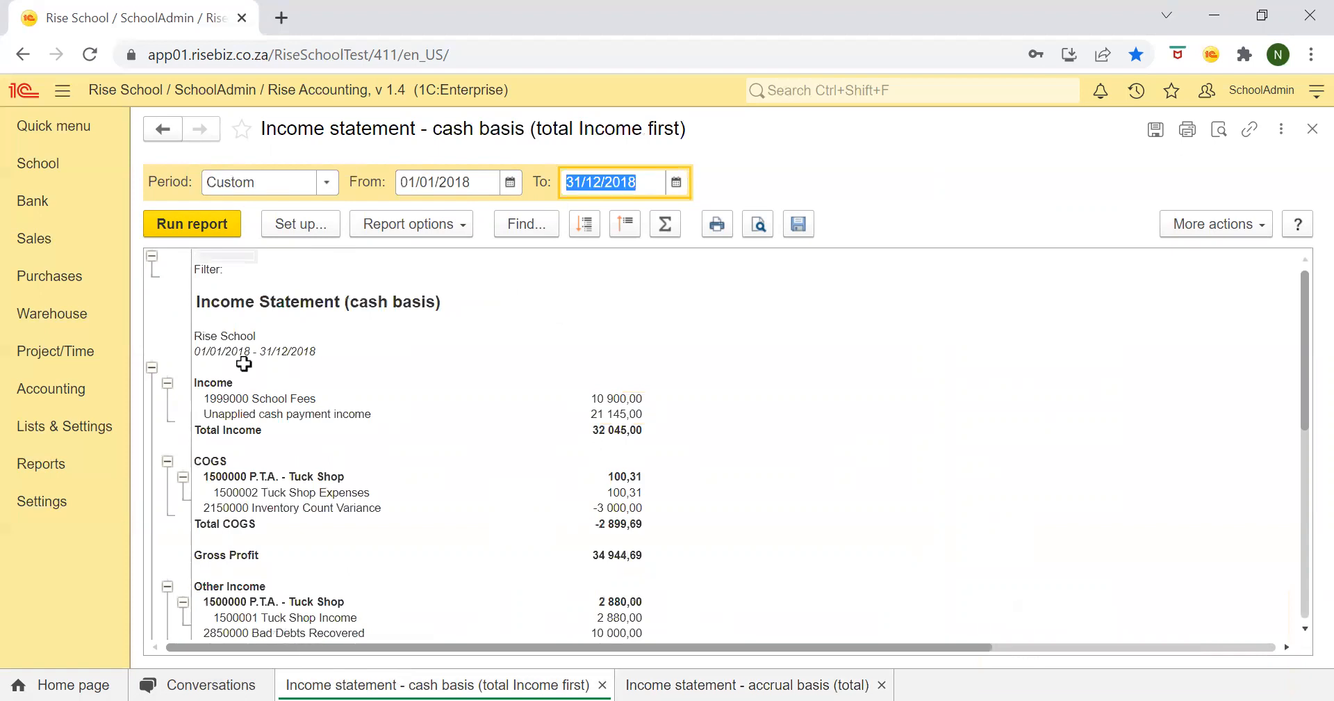
{"action": "left_click", "coordinate": [611, 400]}
{"action": "left_click", "coordinate": [279, 398]}
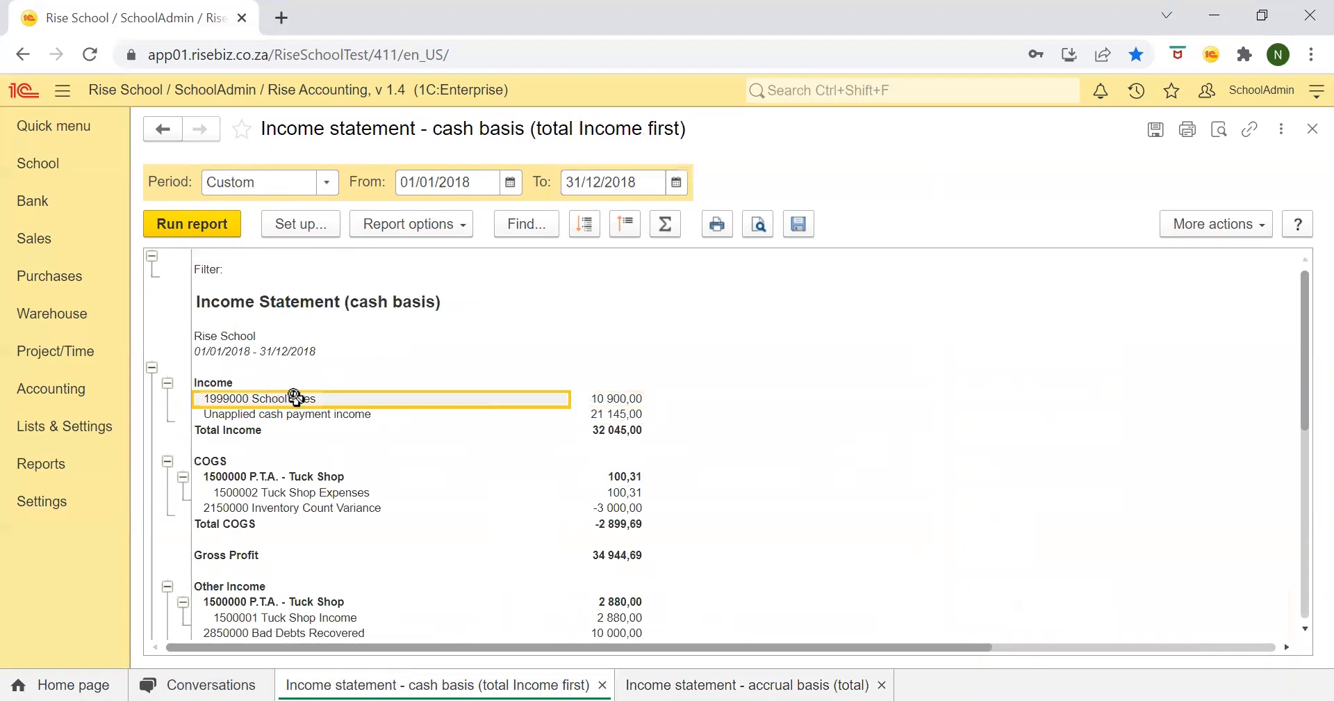
{"action": "left_click", "coordinate": [618, 398]}
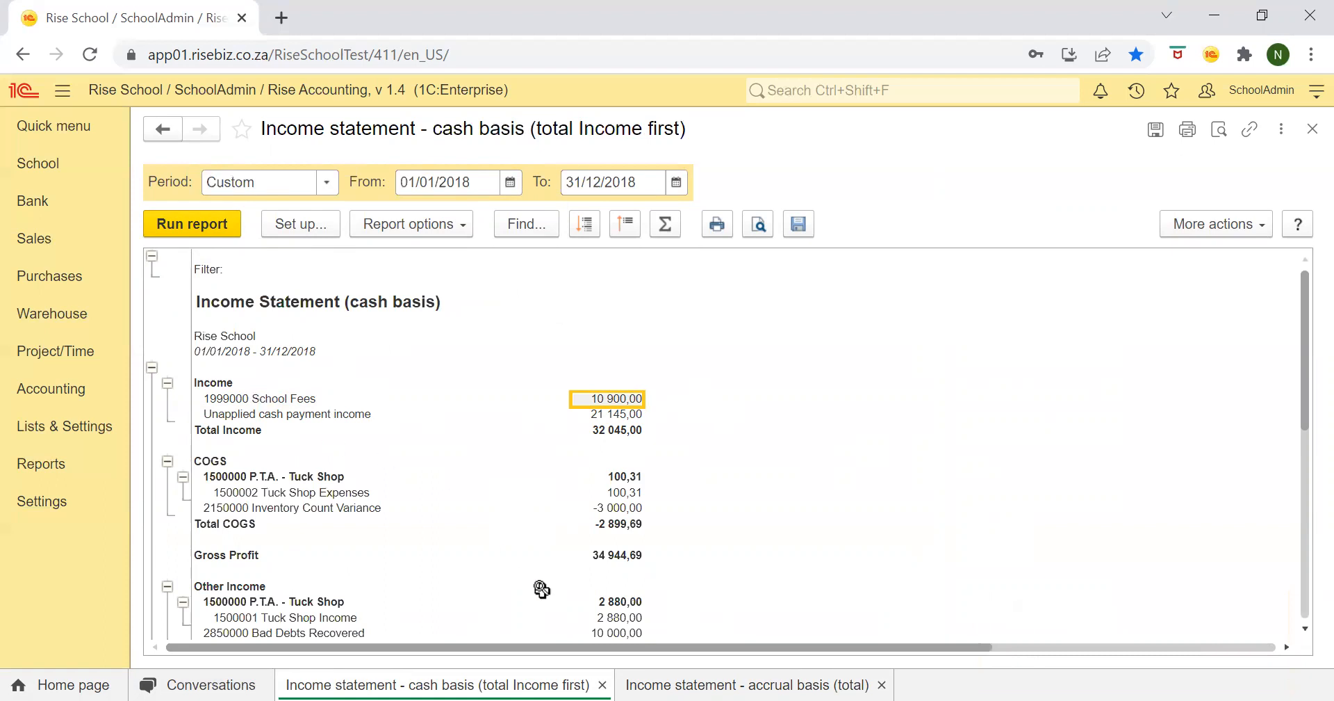
{"action": "left_click", "coordinate": [663, 684]}
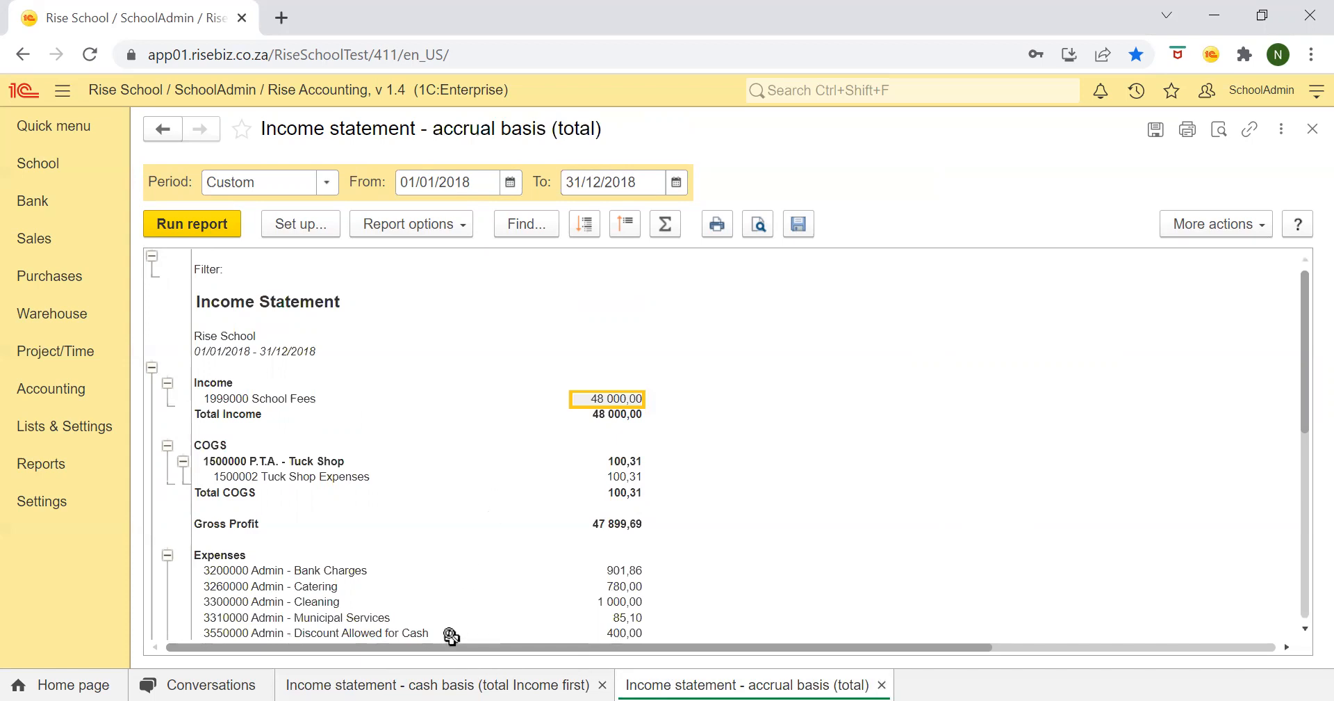
{"action": "left_click", "coordinate": [378, 678]}
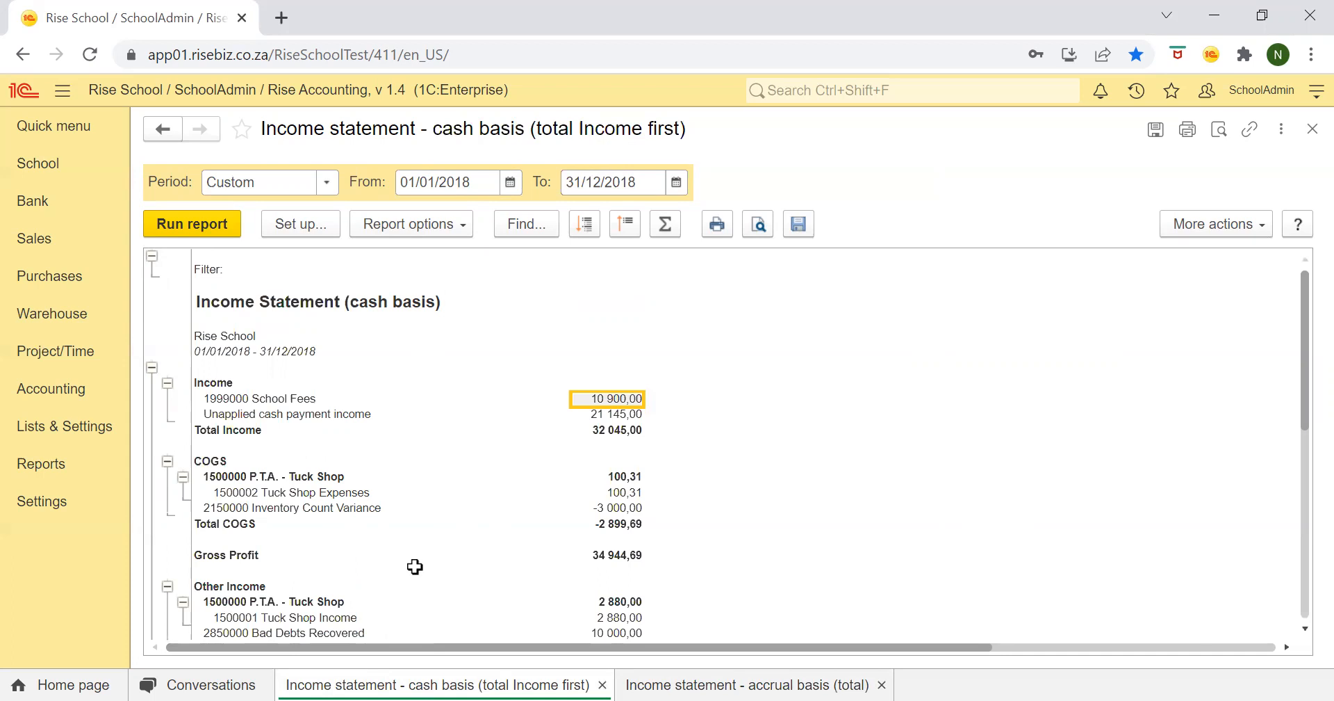
Step: Examine the accrual basis income statement from income and expenses down to the net profit and tax lines
{"action": "left_click", "coordinate": [724, 668]}
{"action": "scroll", "coordinate": [541, 562], "scroll_direction": "down", "scroll_amount": 2}
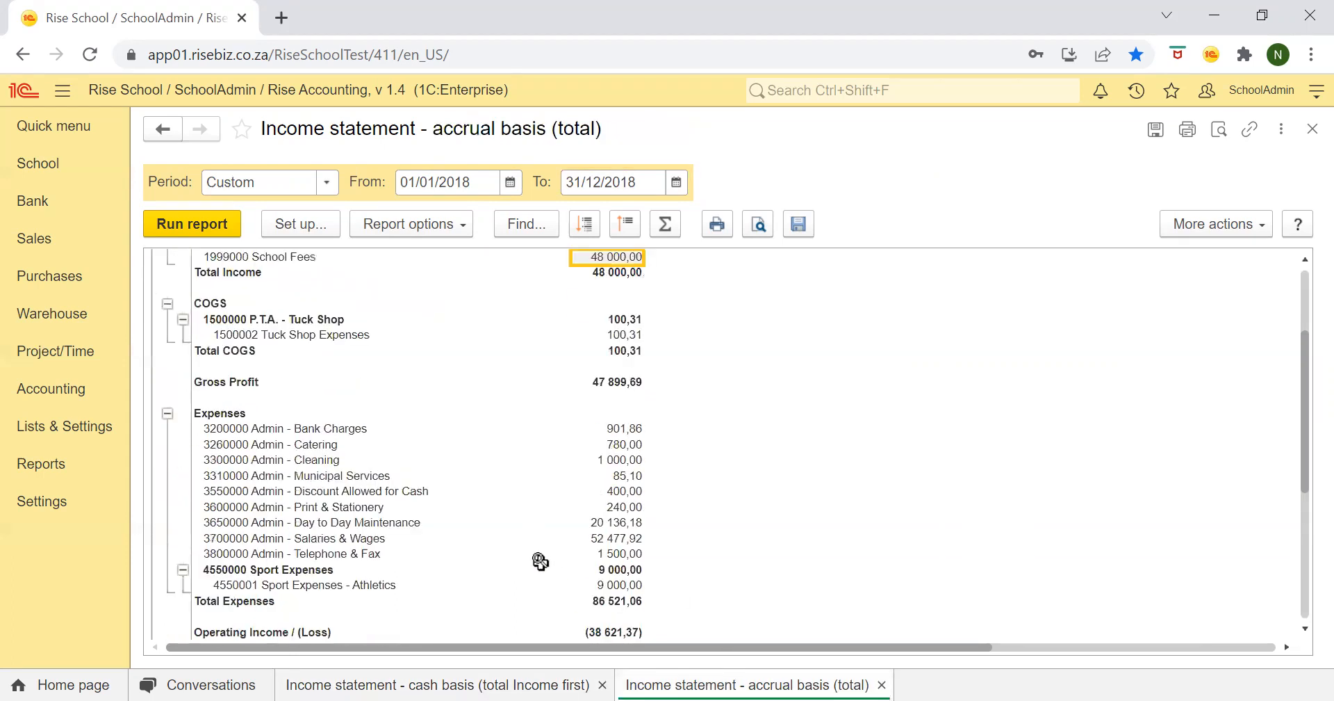
{"action": "scroll", "coordinate": [541, 562], "scroll_direction": "down", "scroll_amount": 5}
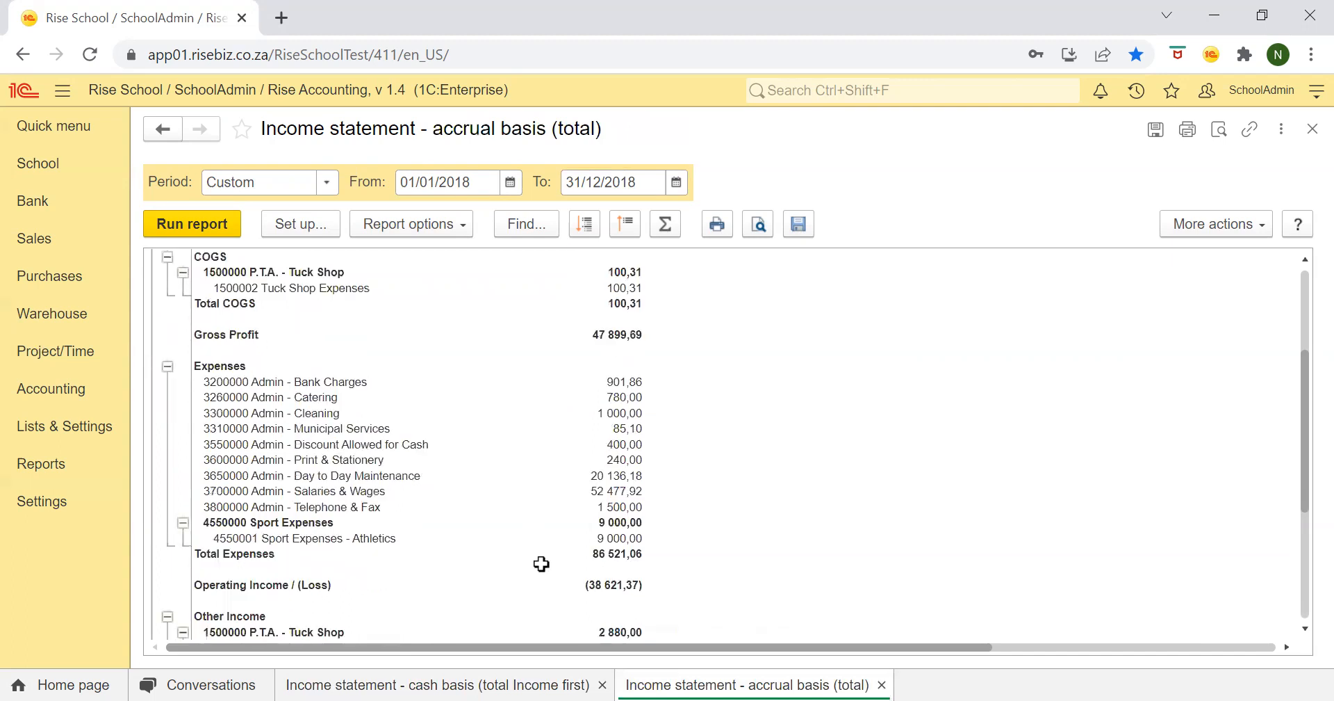
{"action": "scroll", "coordinate": [542, 564], "scroll_direction": "up", "scroll_amount": 5}
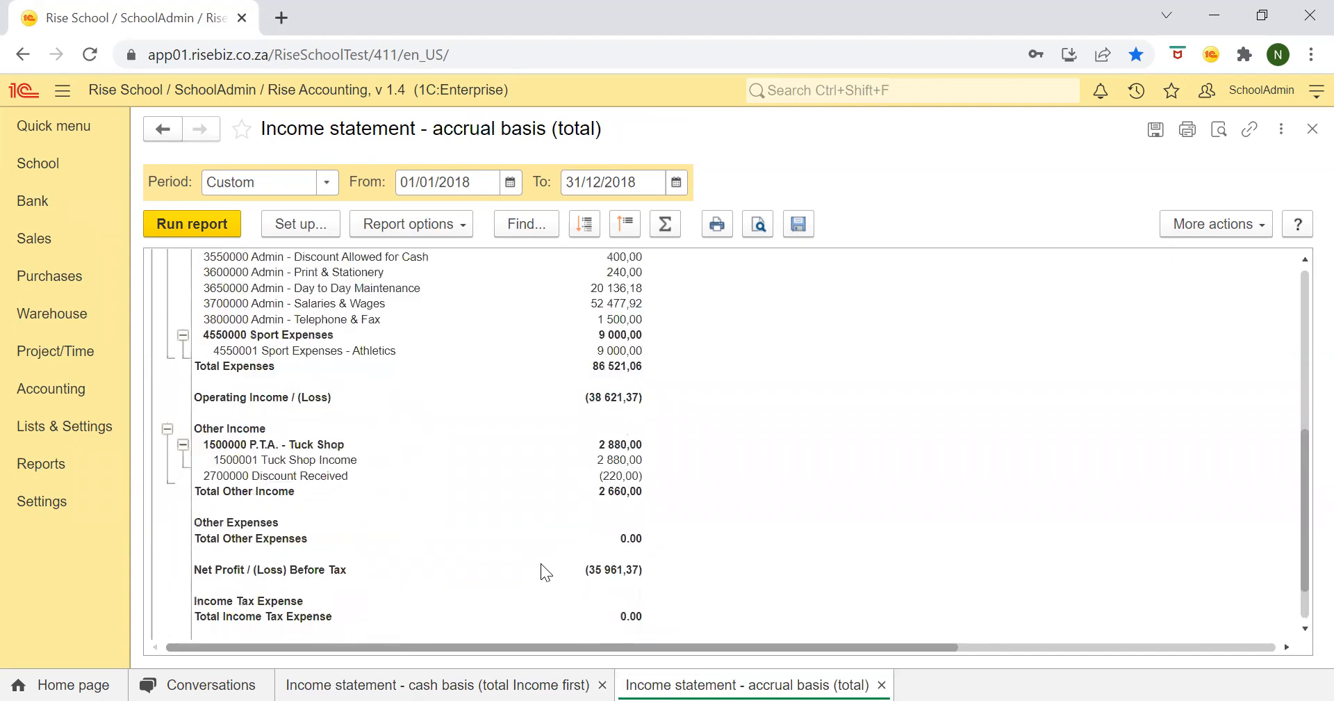
{"action": "scroll", "coordinate": [541, 563], "scroll_direction": "down", "scroll_amount": 2}
{"action": "scroll", "coordinate": [541, 562], "scroll_direction": "up", "scroll_amount": 2}
{"action": "scroll", "coordinate": [540, 561], "scroll_direction": "up", "scroll_amount": 1}
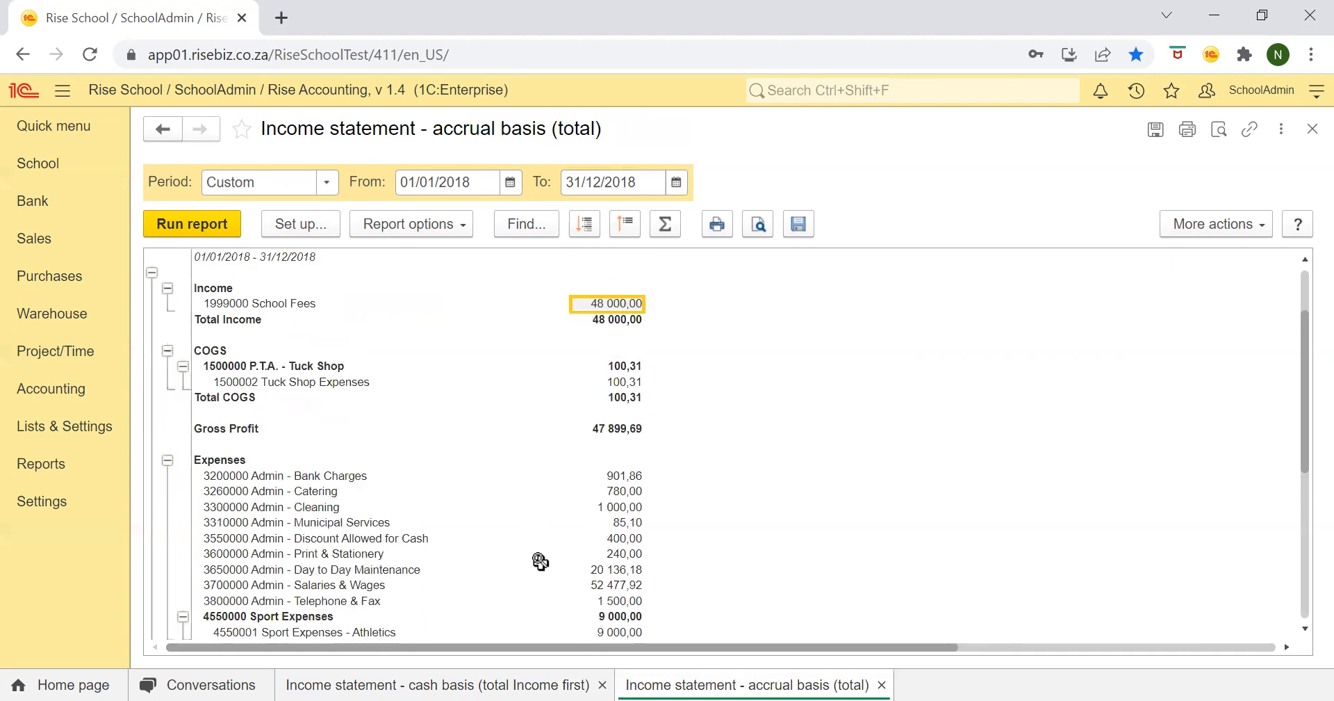
{"action": "scroll", "coordinate": [541, 562], "scroll_direction": "up", "scroll_amount": 1}
{"action": "scroll", "coordinate": [441, 515], "scroll_direction": "down", "scroll_amount": 2}
{"action": "scroll", "coordinate": [441, 515], "scroll_direction": "up", "scroll_amount": 1}
Step: Examine the income, cost of goods sold, other income and expense sections of the cash basis income statement
{"action": "left_click", "coordinate": [442, 670]}
{"action": "scroll", "coordinate": [397, 550], "scroll_direction": "down", "scroll_amount": 10}
{"action": "scroll", "coordinate": [398, 550], "scroll_direction": "up", "scroll_amount": 3}
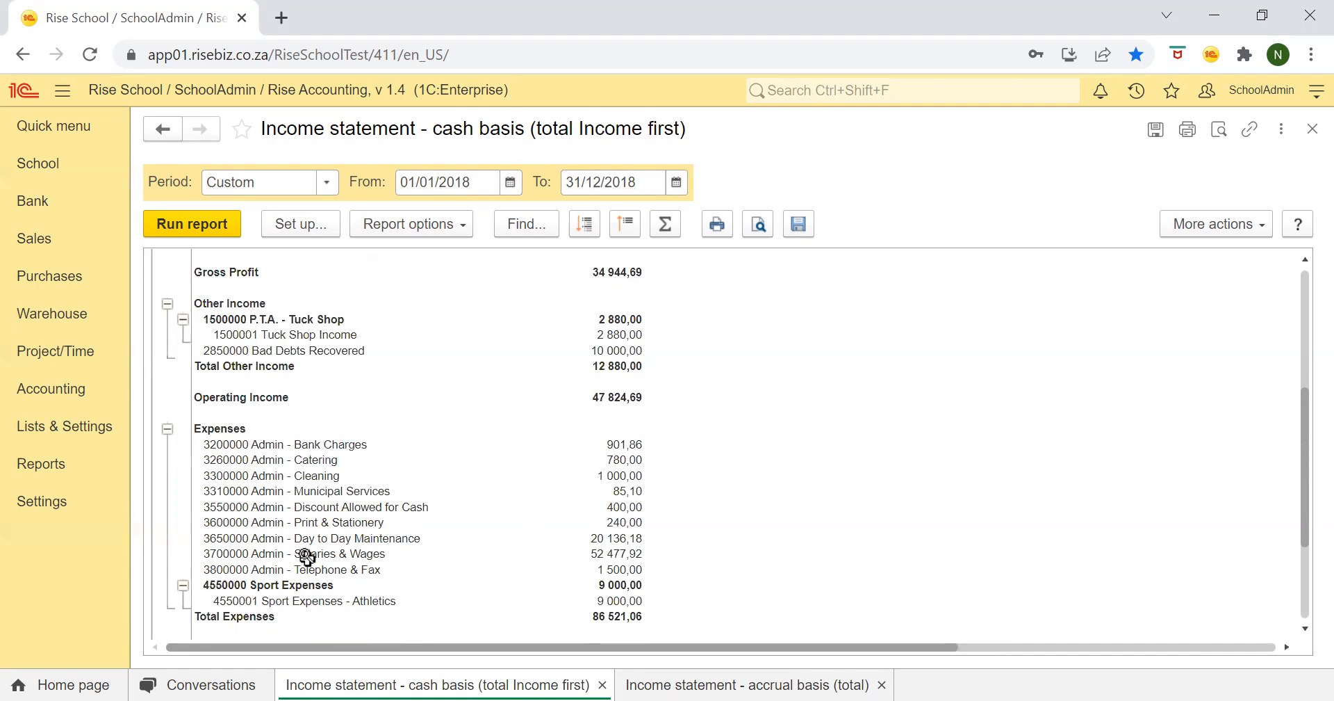
{"action": "scroll", "coordinate": [467, 399], "scroll_direction": "up", "scroll_amount": 3}
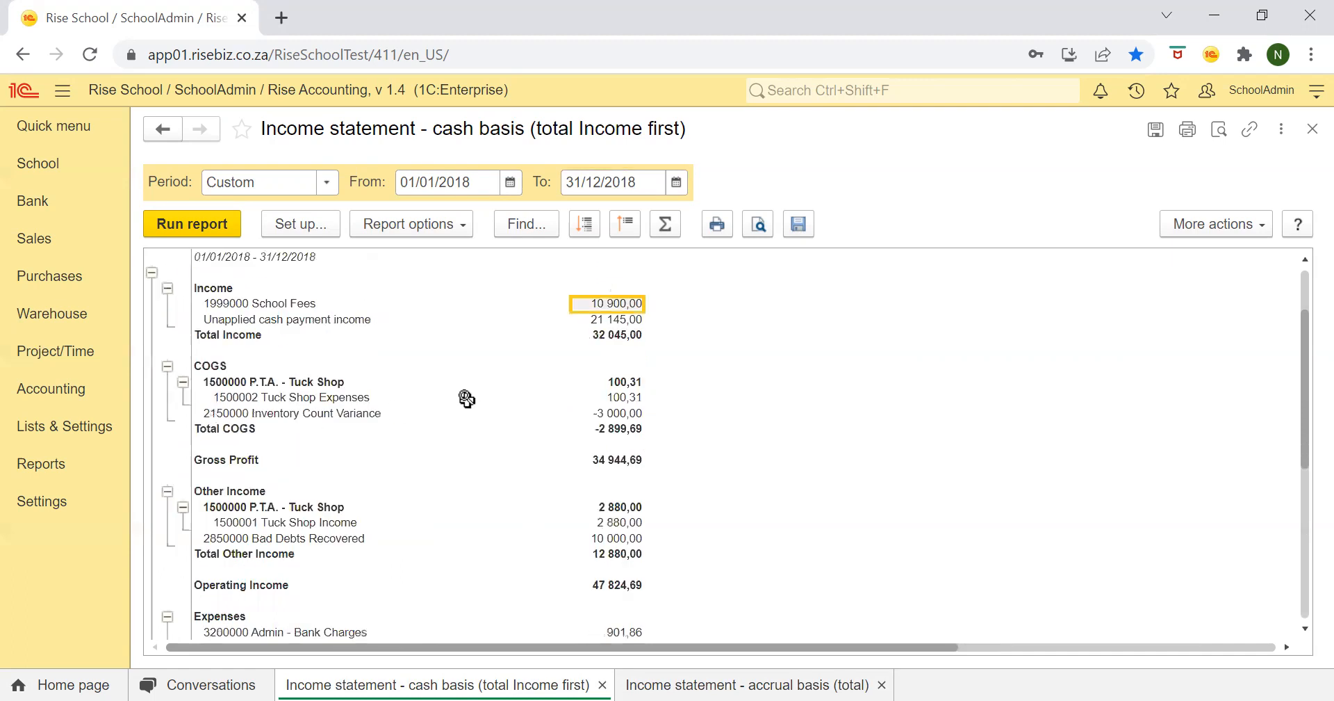
{"action": "scroll", "coordinate": [467, 398], "scroll_direction": "up", "scroll_amount": 2}
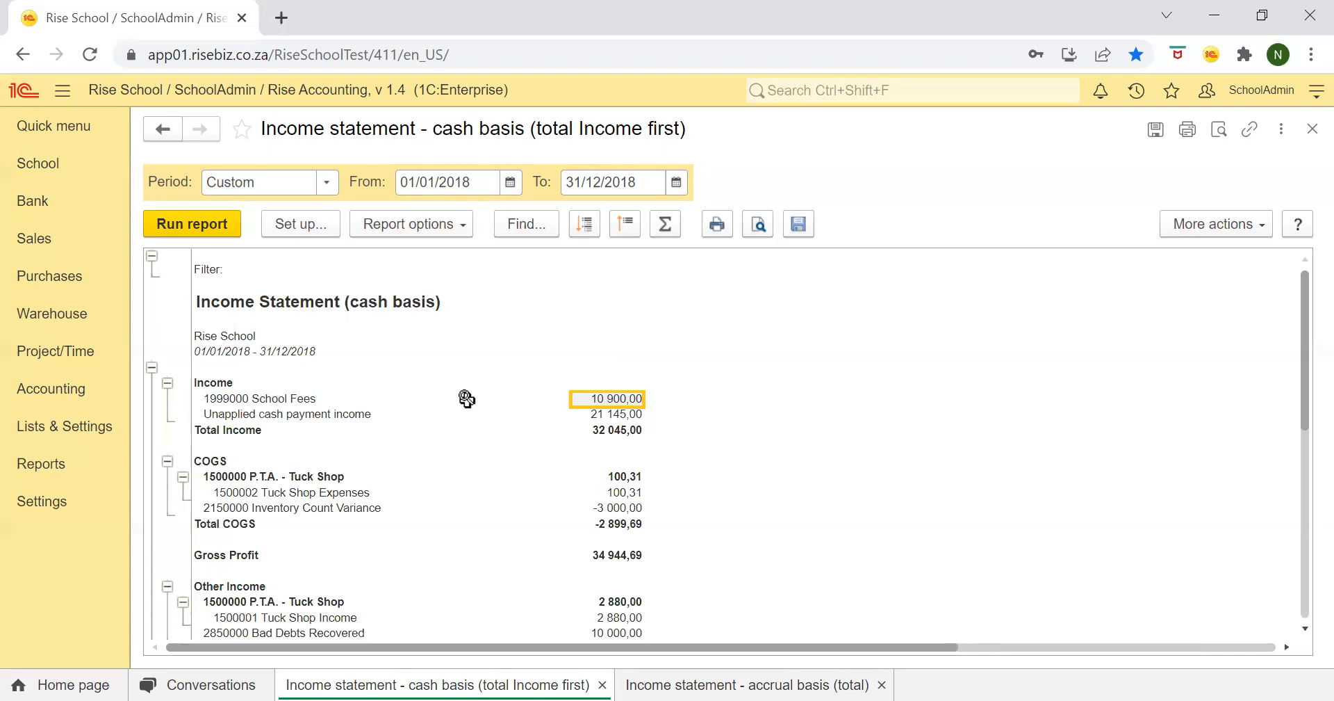
Step: Drill down into the School Fees amount of the cash basis income statement by Transactions
{"action": "double_click", "coordinate": [610, 398]}
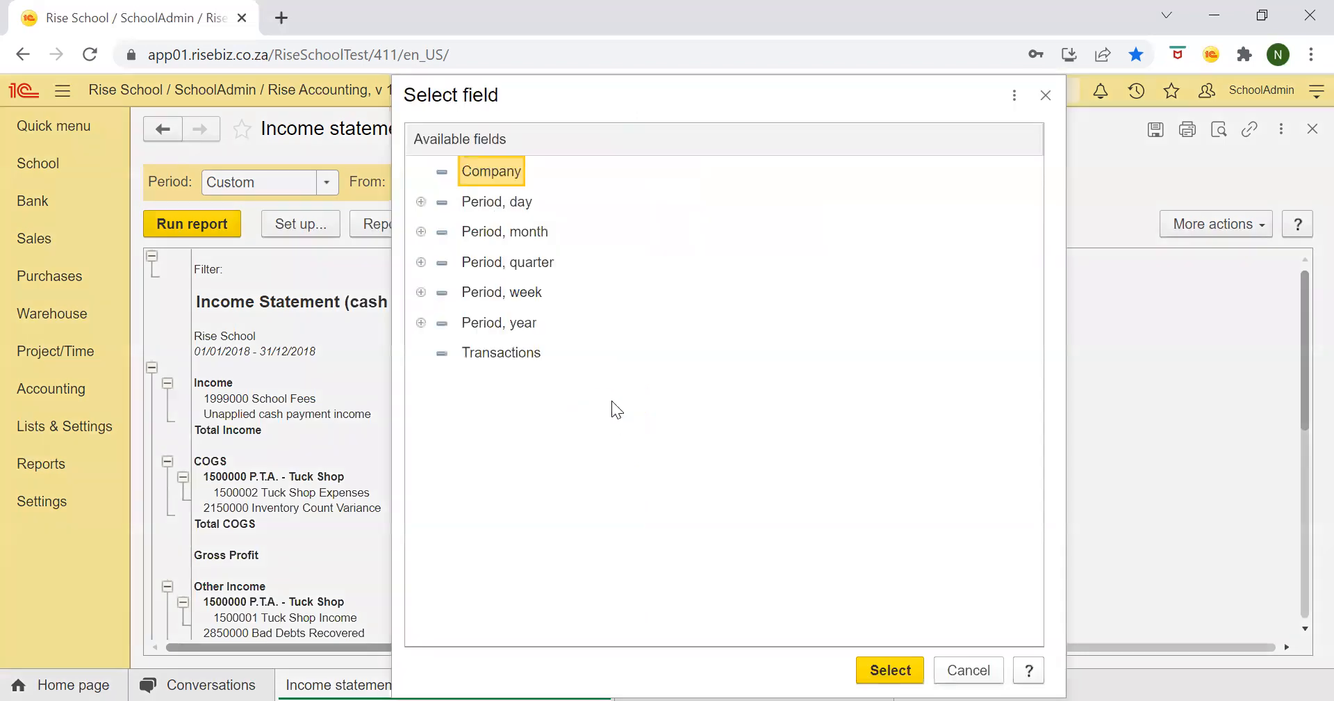
{"action": "left_click", "coordinate": [518, 354]}
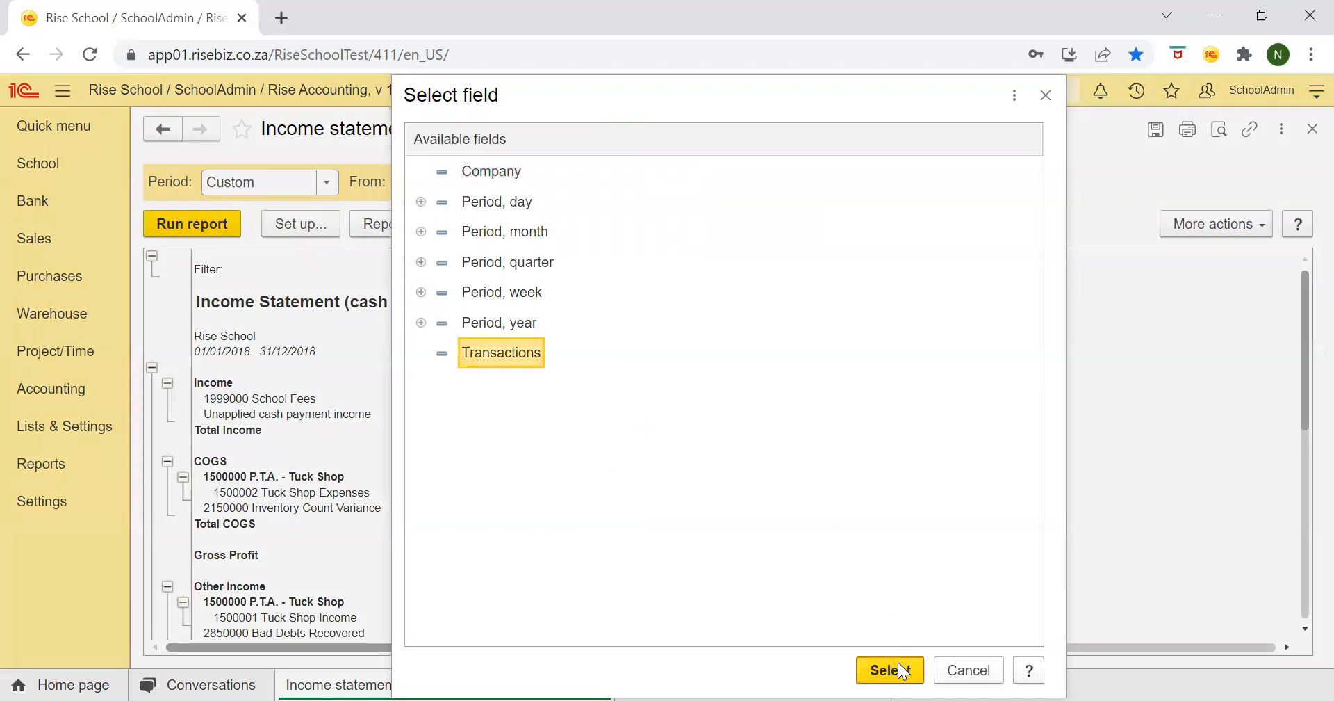
{"action": "key", "text": "Return"}
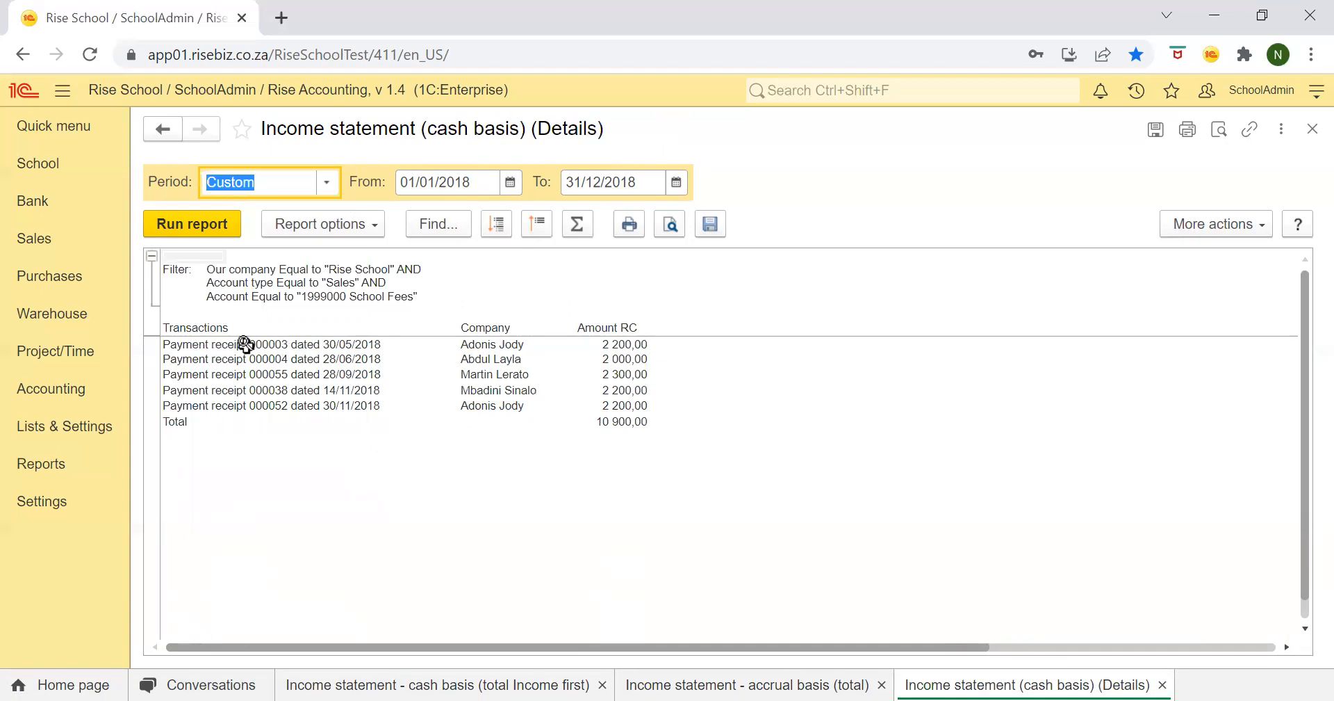
Step: View the payment receipt dated 30/05/2018 and its student's counterparty record from the details report, and close both
{"action": "double_click", "coordinate": [318, 344]}
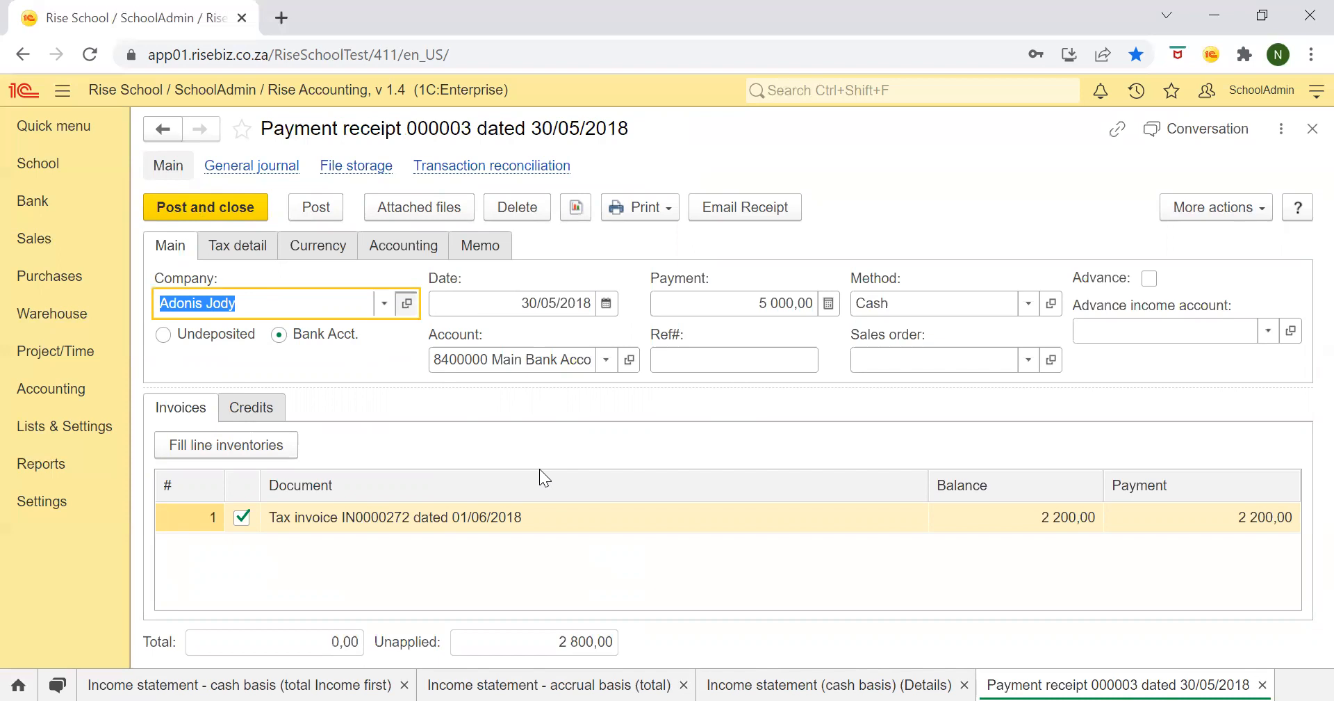
{"action": "scroll", "coordinate": [502, 472], "scroll_direction": "down", "scroll_amount": 3}
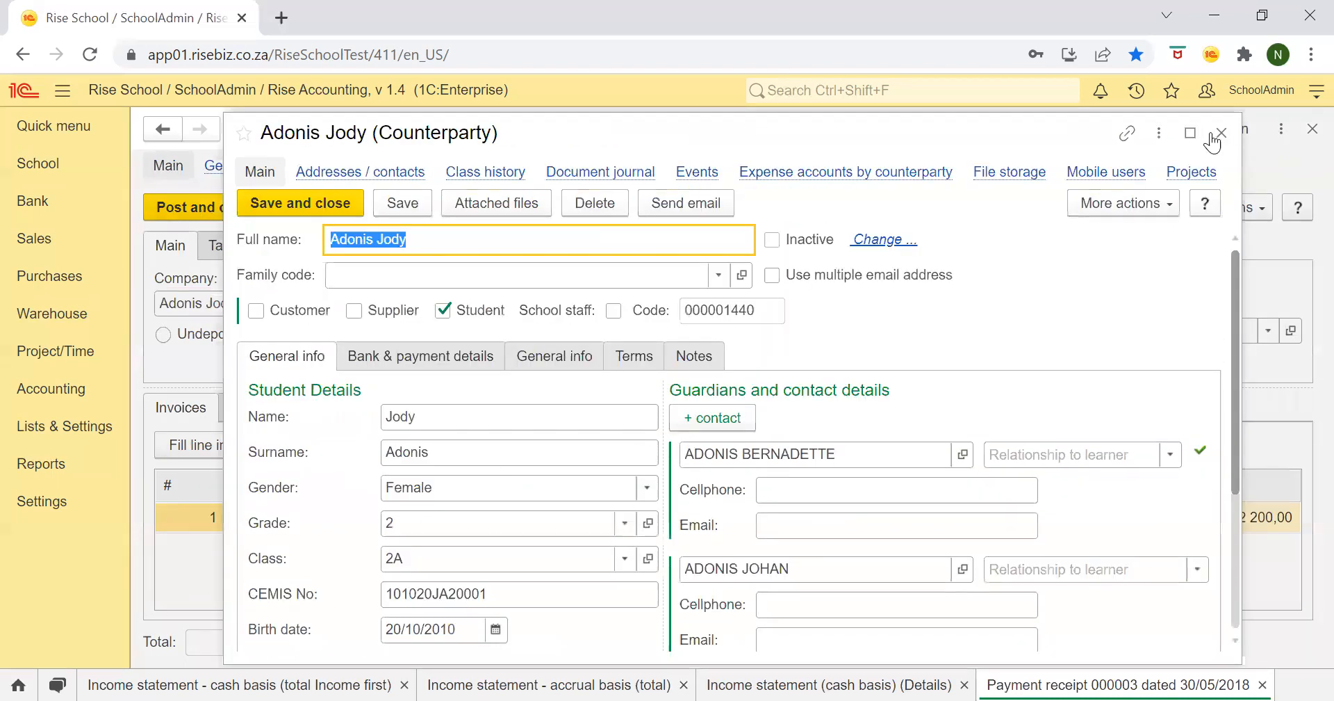
{"action": "left_click", "coordinate": [1220, 133]}
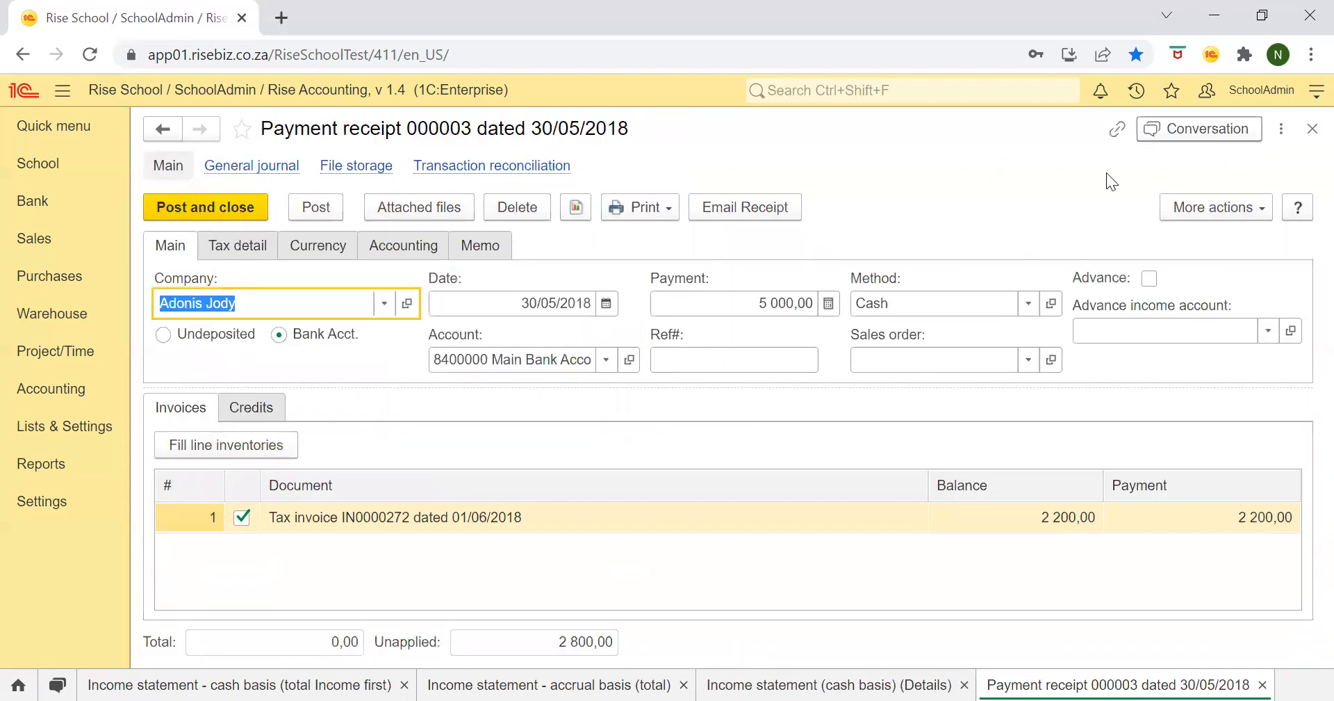
{"action": "left_click", "coordinate": [1313, 129]}
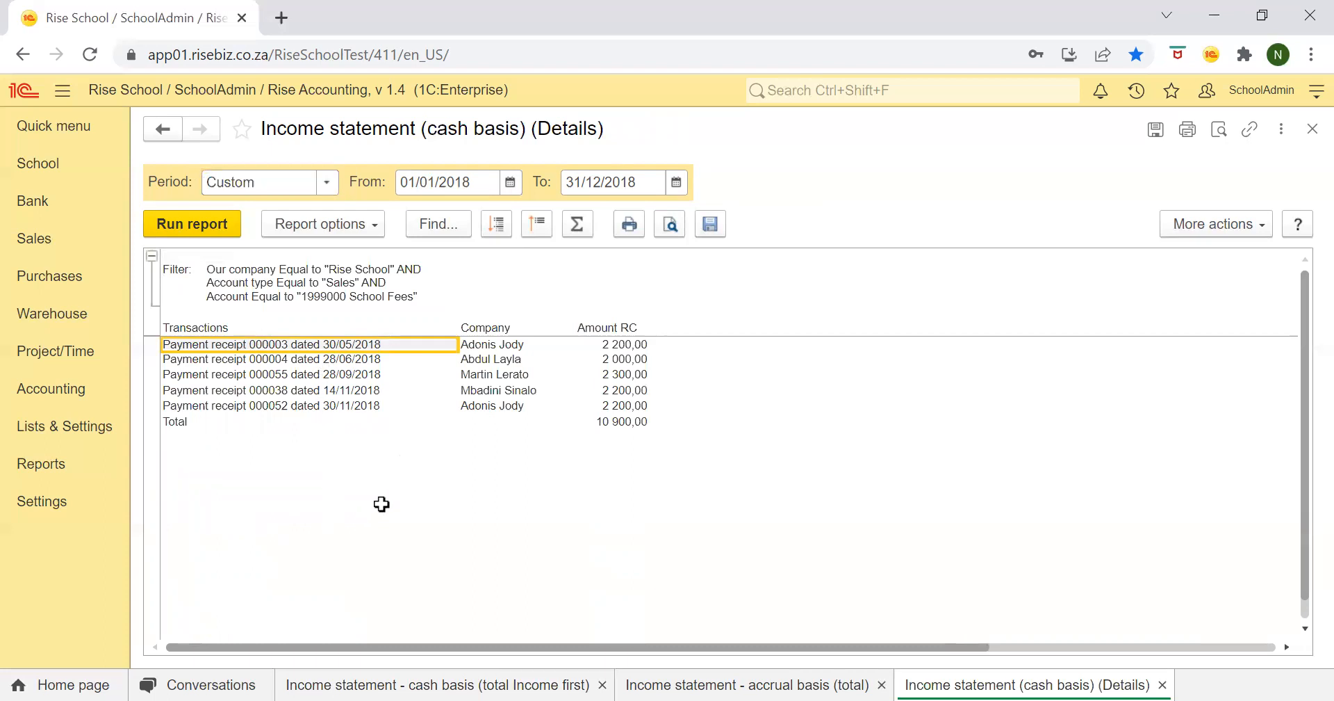
Step: Drill down into the School Fees amount of the accrual basis income statement by Transactions
{"action": "left_click", "coordinate": [681, 668]}
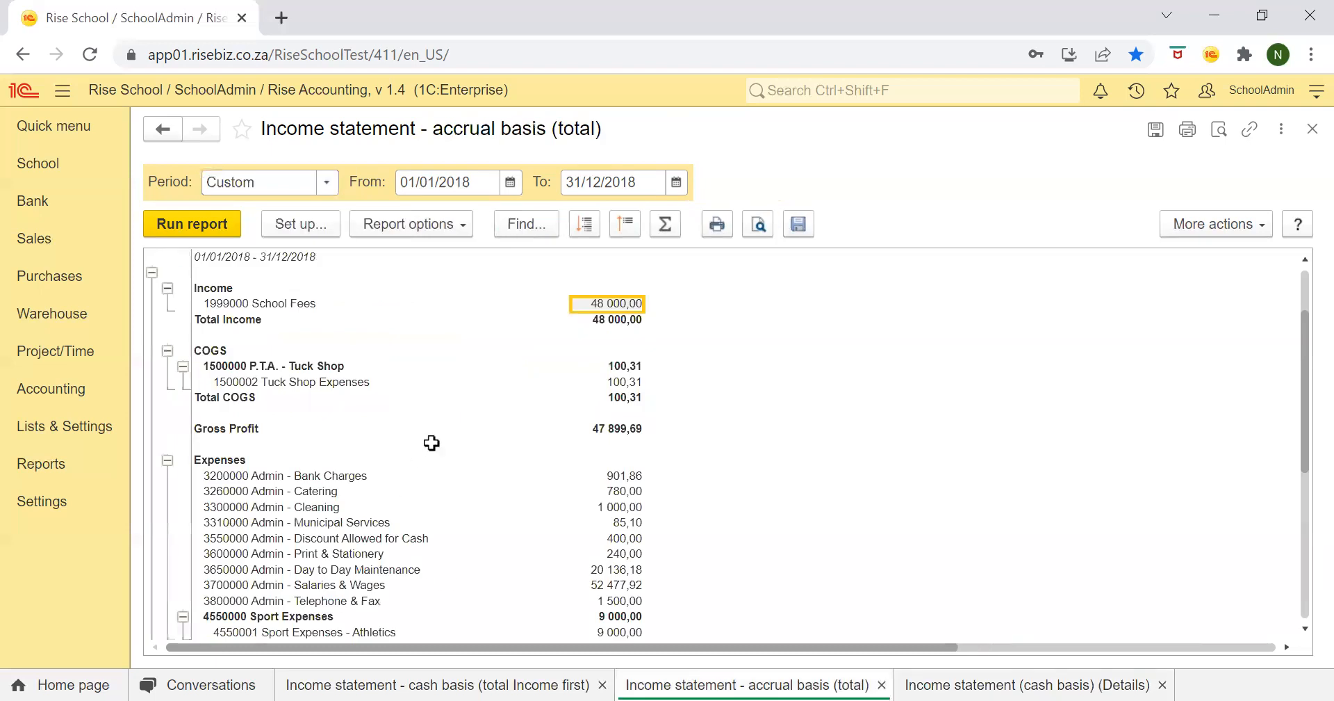
{"action": "scroll", "coordinate": [441, 449], "scroll_direction": "up", "scroll_amount": 3}
{"action": "double_click", "coordinate": [611, 403]}
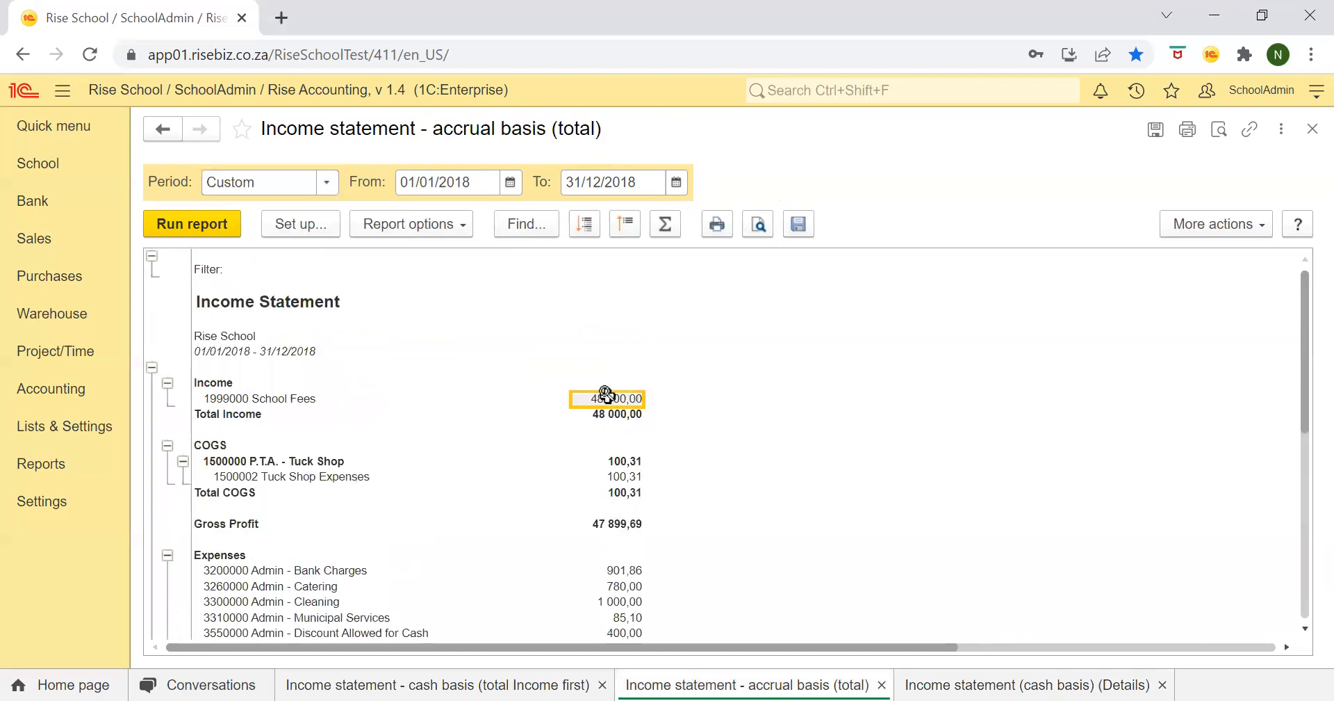
{"action": "double_click", "coordinate": [520, 445]}
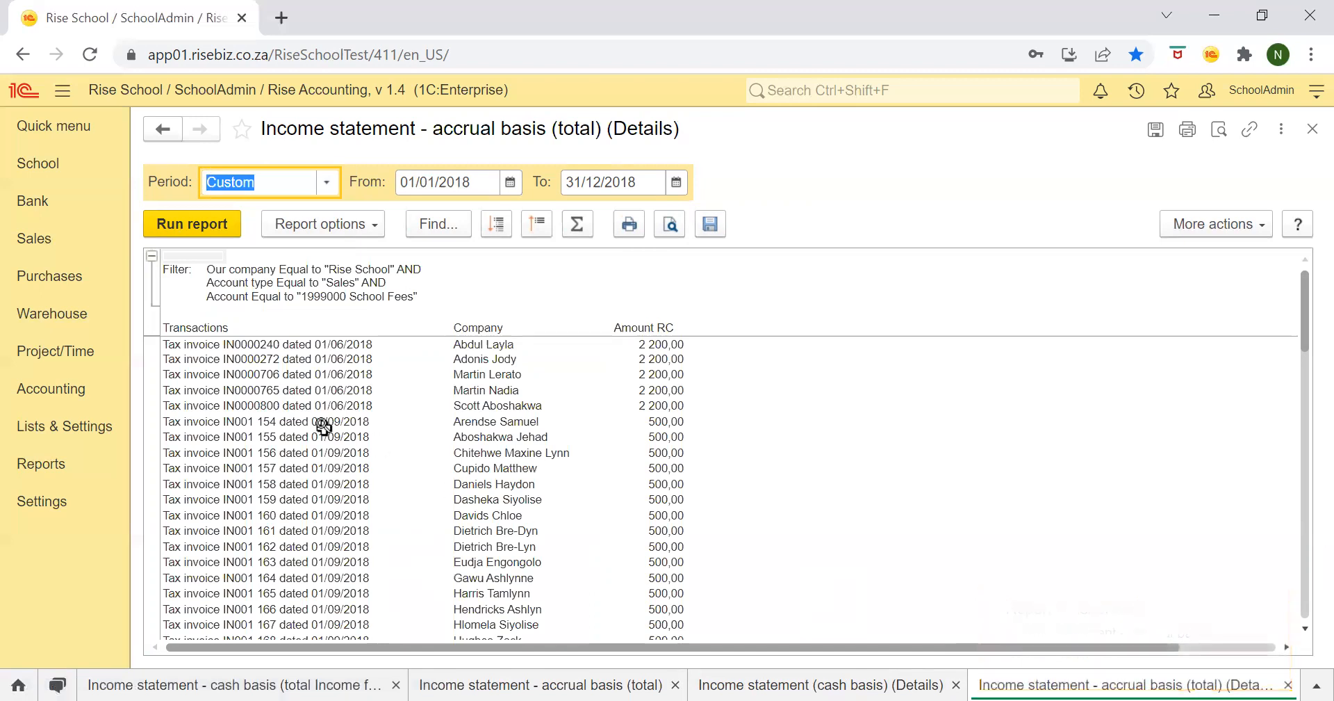
Step: Compare the tax invoices in the accrual basis School Fees details with the payment receipts in the cash basis details
{"action": "left_click", "coordinate": [270, 344]}
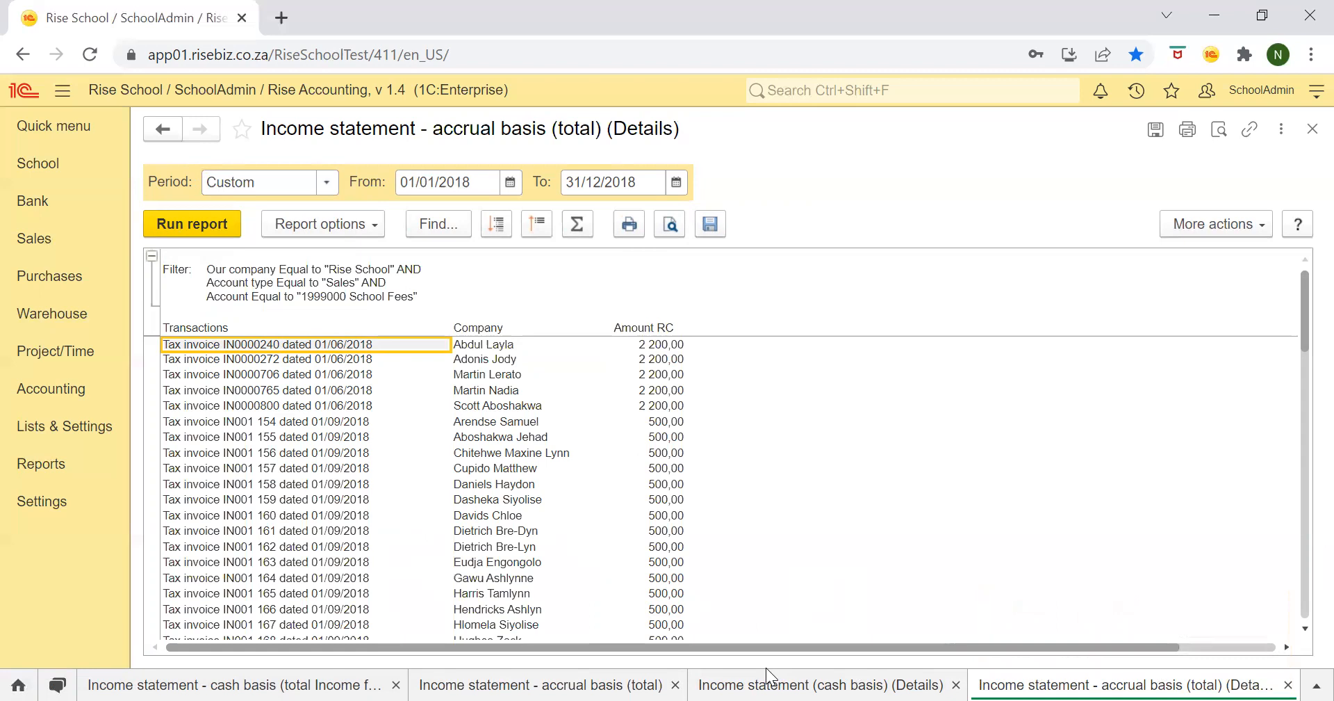
{"action": "left_click", "coordinate": [895, 675]}
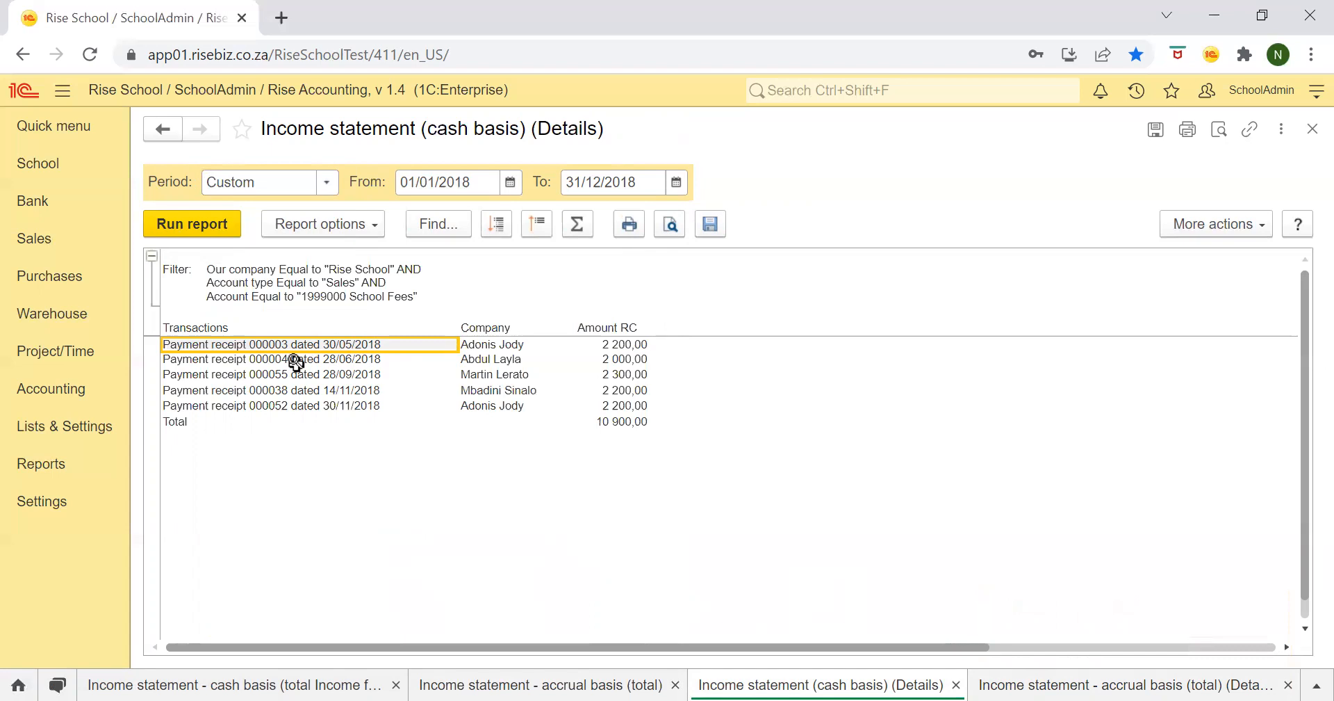
{"action": "left_click", "coordinate": [1021, 677]}
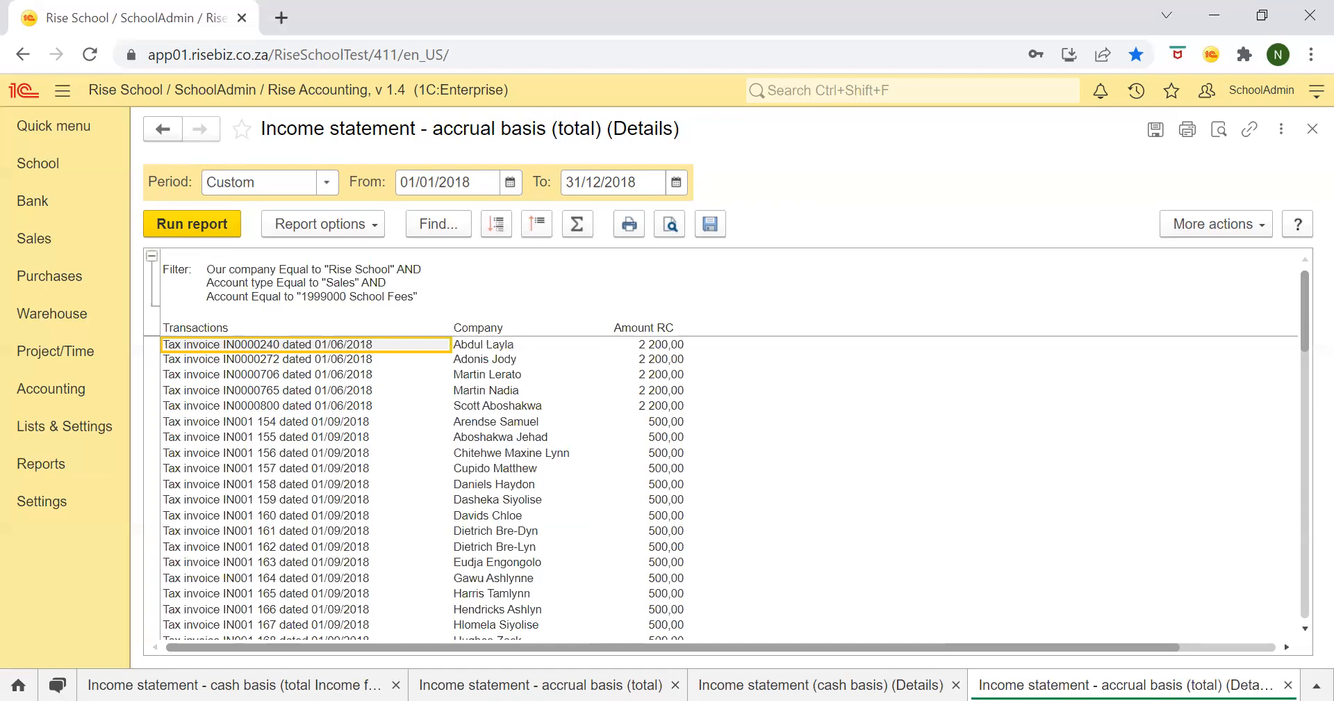
Step: Review the file types available for saving the cash basis income statement, including Excel and PDF, and close the save dialog without saving
{"action": "left_click", "coordinate": [212, 698]}
{"action": "left_click", "coordinate": [212, 678]}
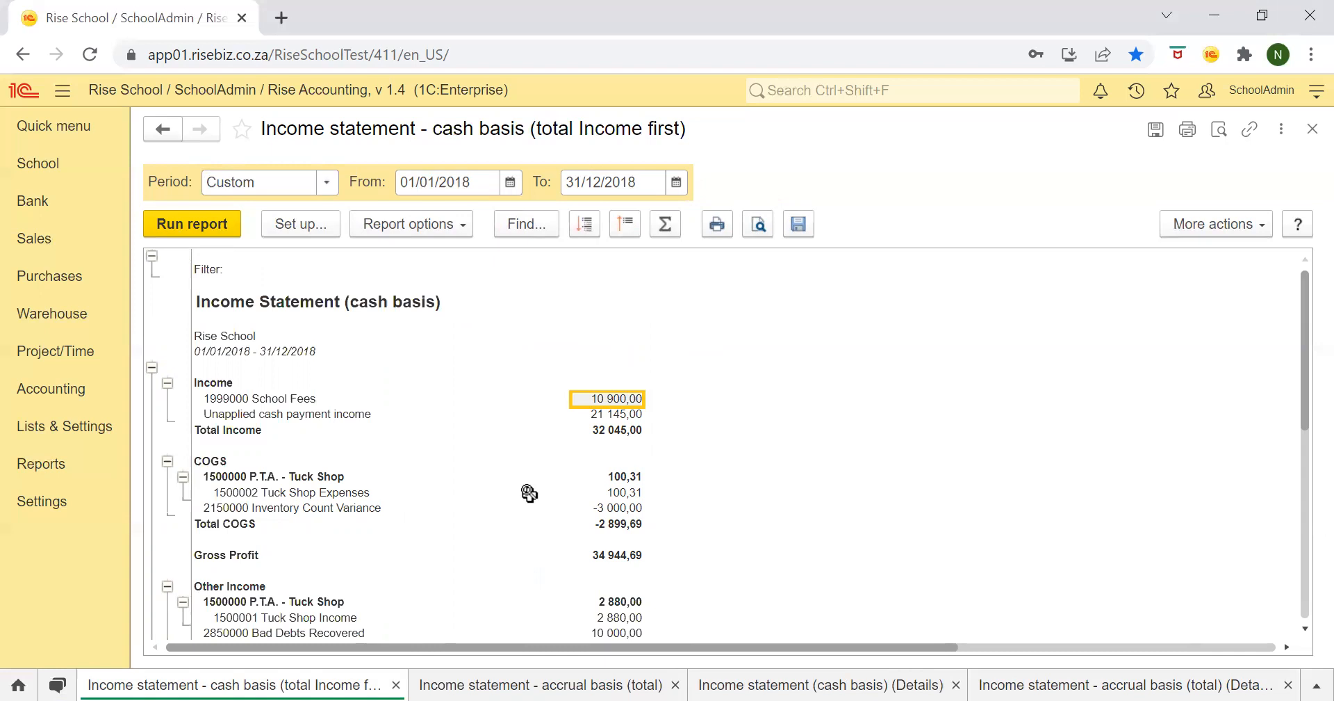
{"action": "left_click", "coordinate": [799, 226]}
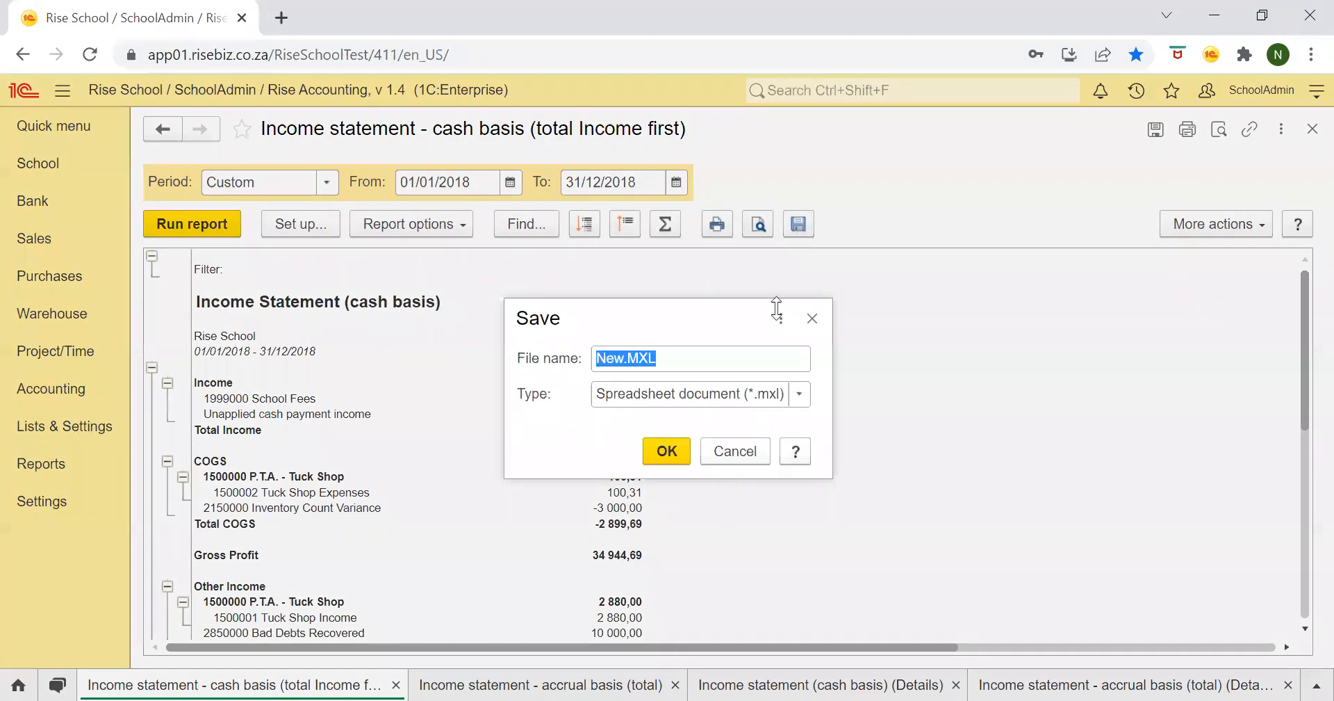
{"action": "left_click", "coordinate": [798, 395]}
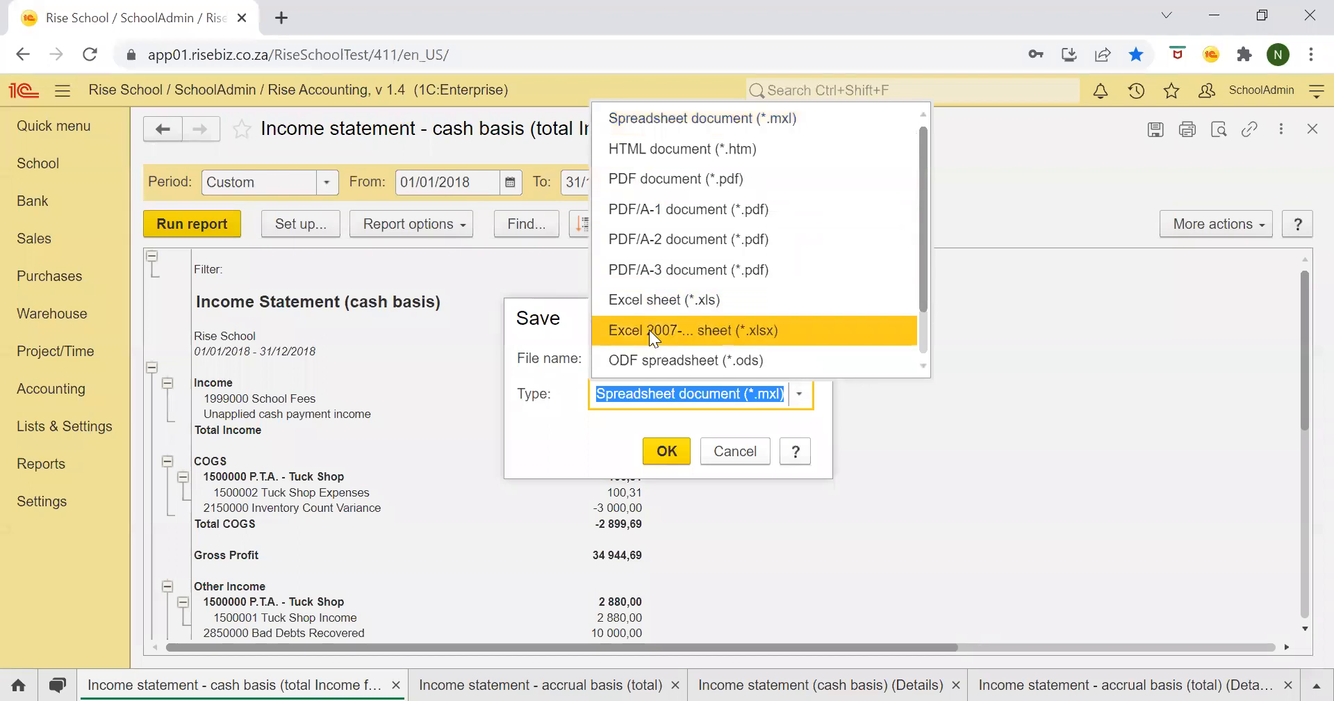
{"action": "left_click", "coordinate": [543, 364]}
{"action": "left_click", "coordinate": [812, 321]}
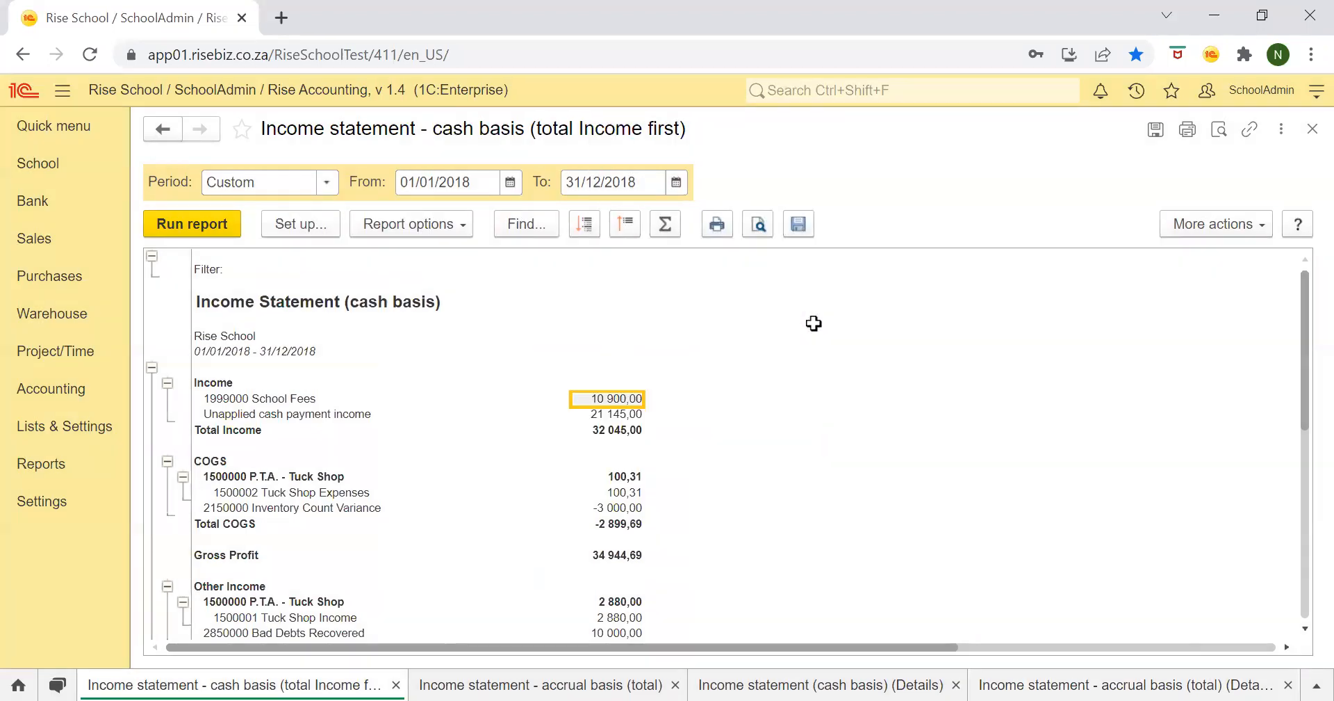